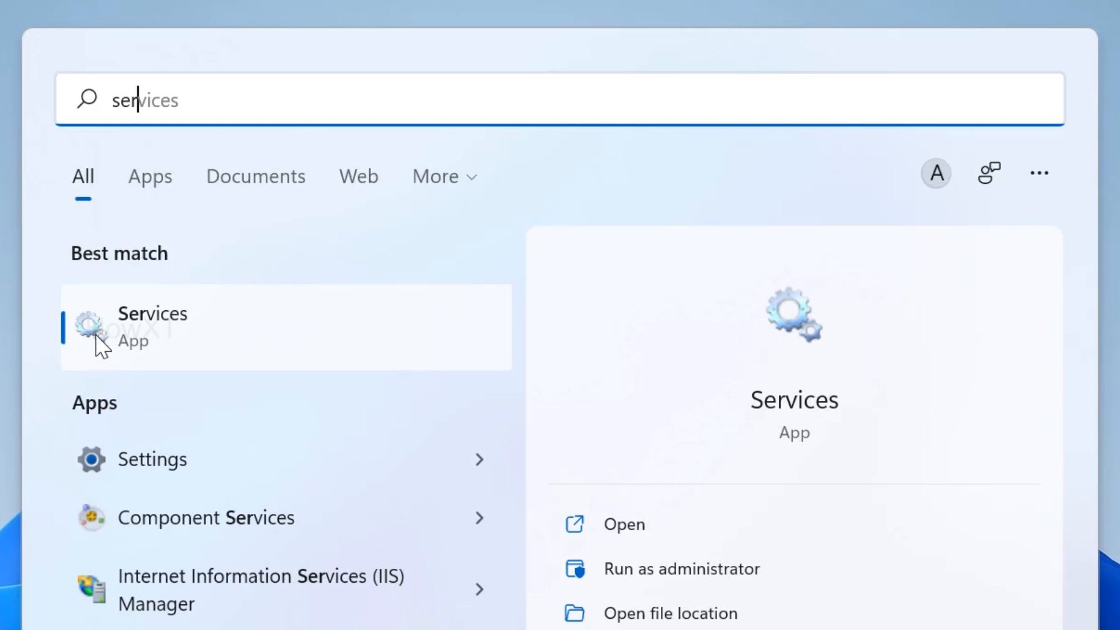
Open the Services console, find the Windows Update service and stop it
{"action": "left_click", "coordinate": [91, 329]}
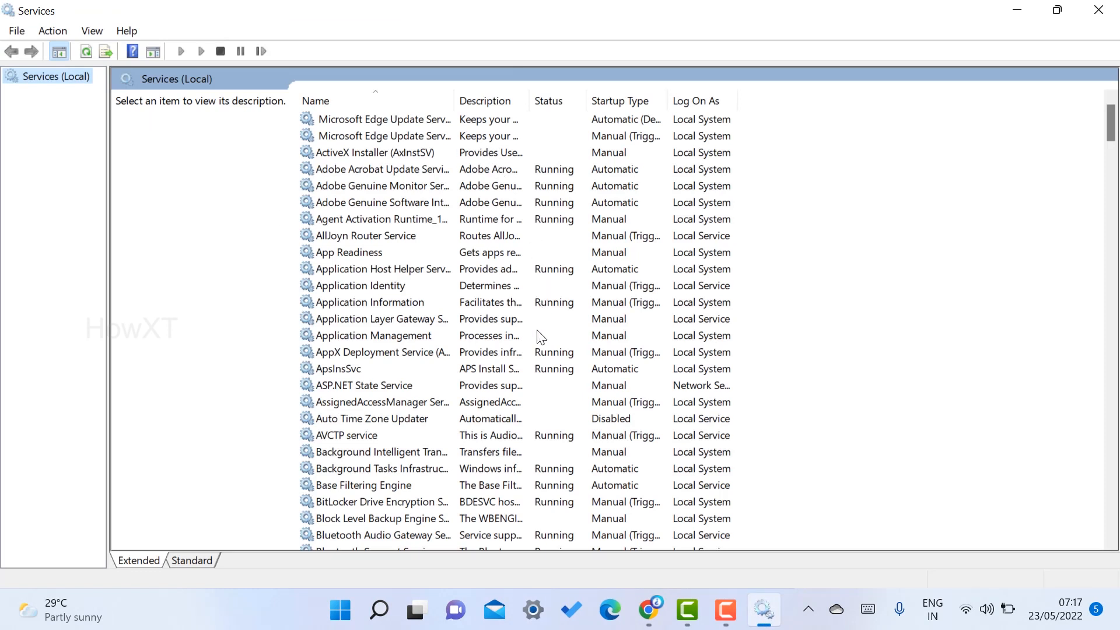
{"action": "left_click", "coordinate": [345, 135]}
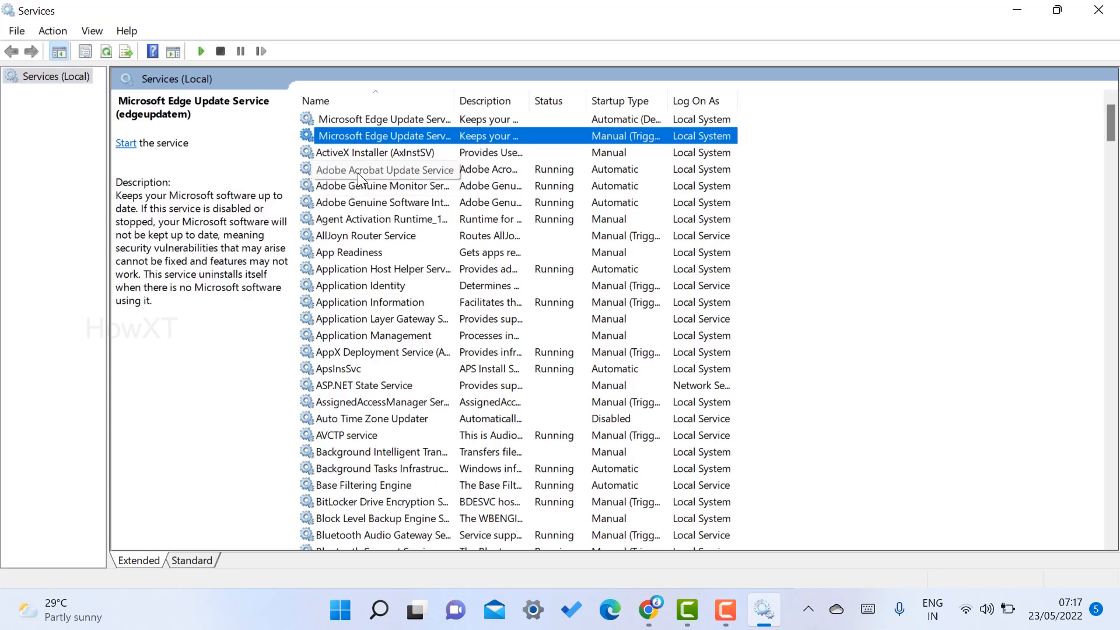
{"action": "key", "text": "w"}
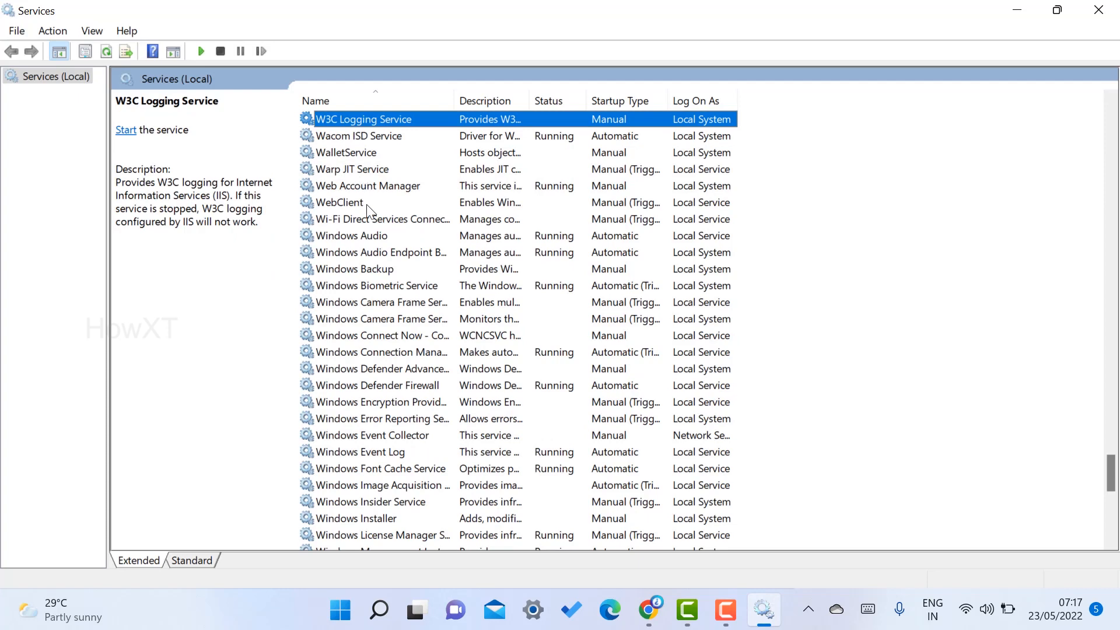
{"action": "scroll", "coordinate": [380, 211], "scroll_direction": "down", "scroll_amount": 1}
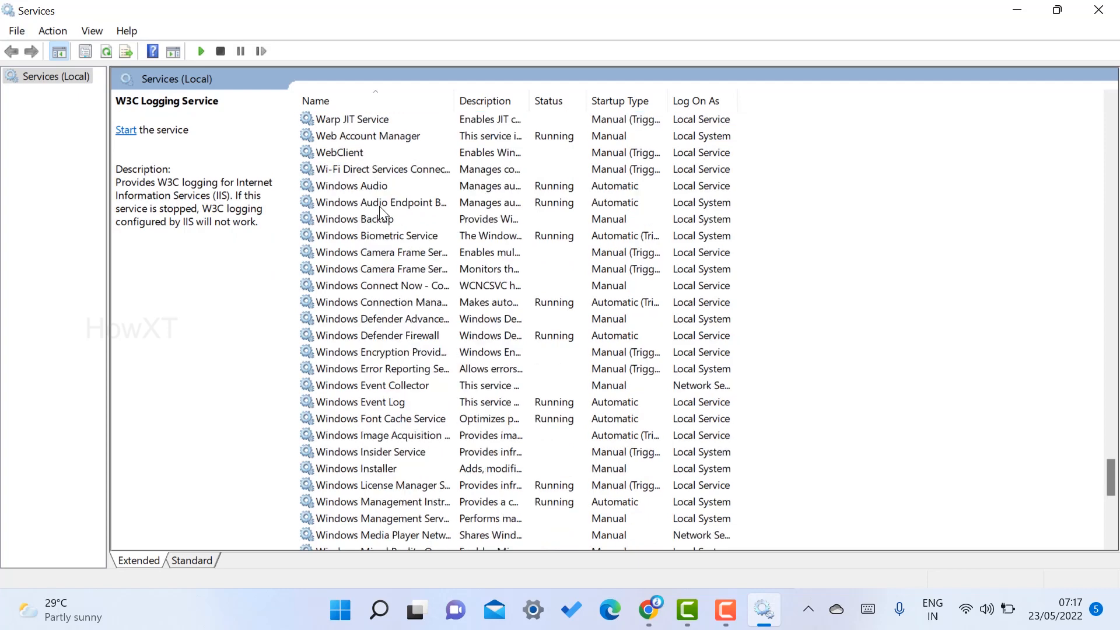
{"action": "scroll", "coordinate": [380, 211], "scroll_direction": "down", "scroll_amount": 5}
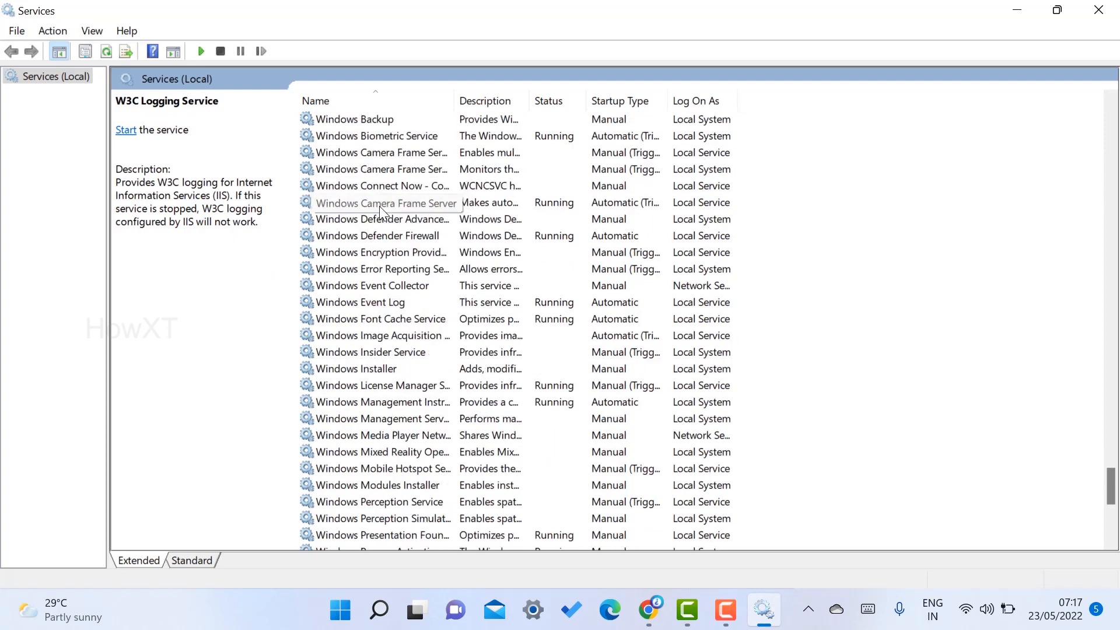
{"action": "scroll", "coordinate": [380, 211], "scroll_direction": "down", "scroll_amount": 1}
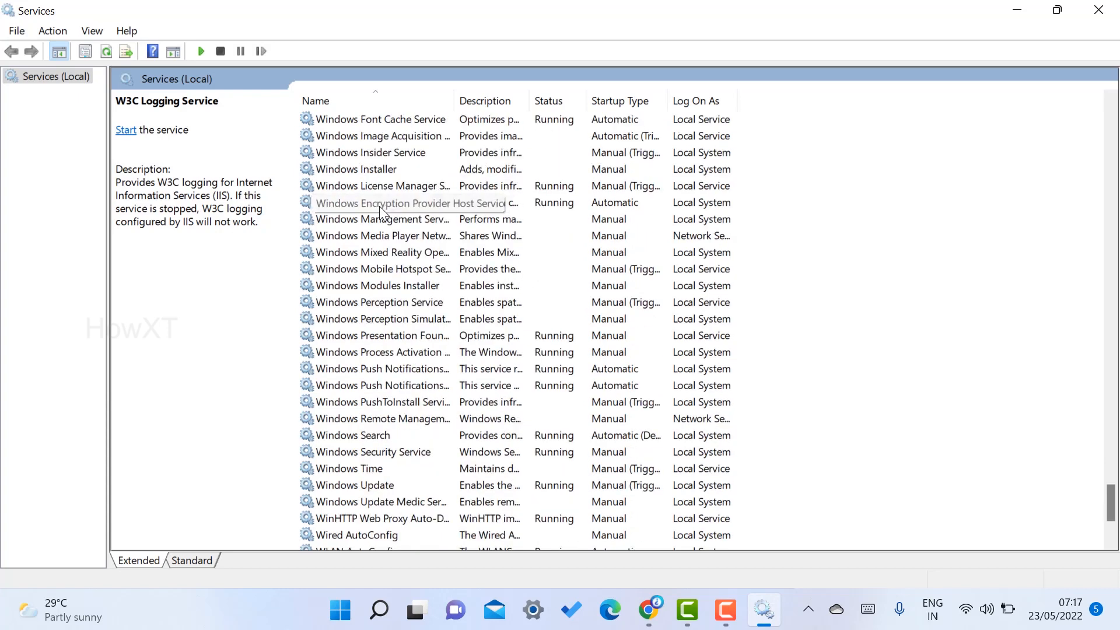
{"action": "left_click", "coordinate": [343, 486]}
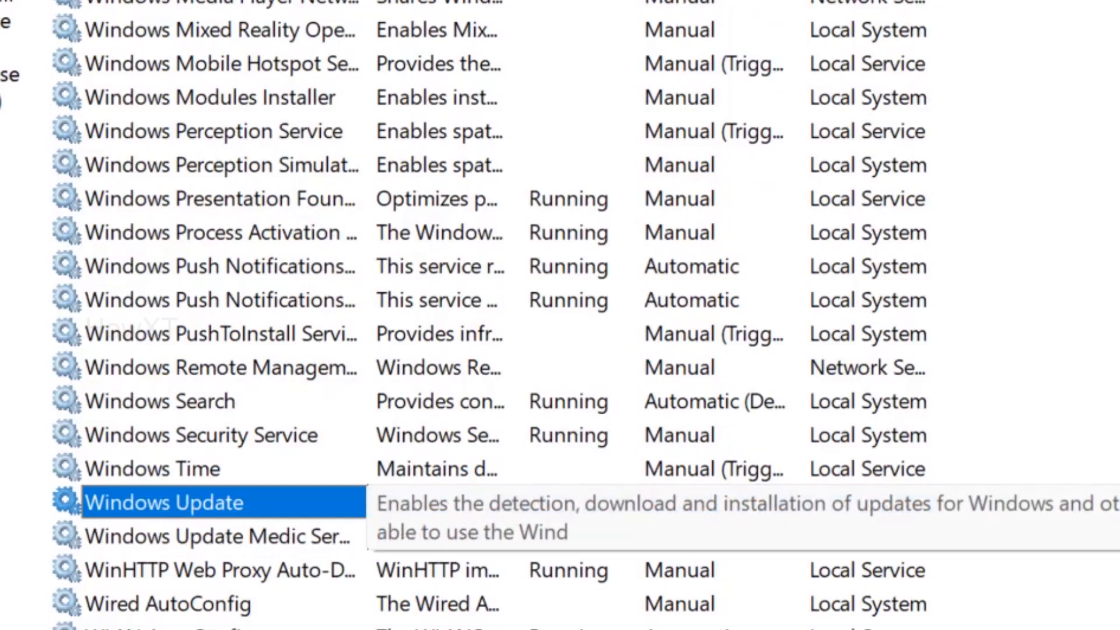
{"action": "right_click", "coordinate": [193, 507]}
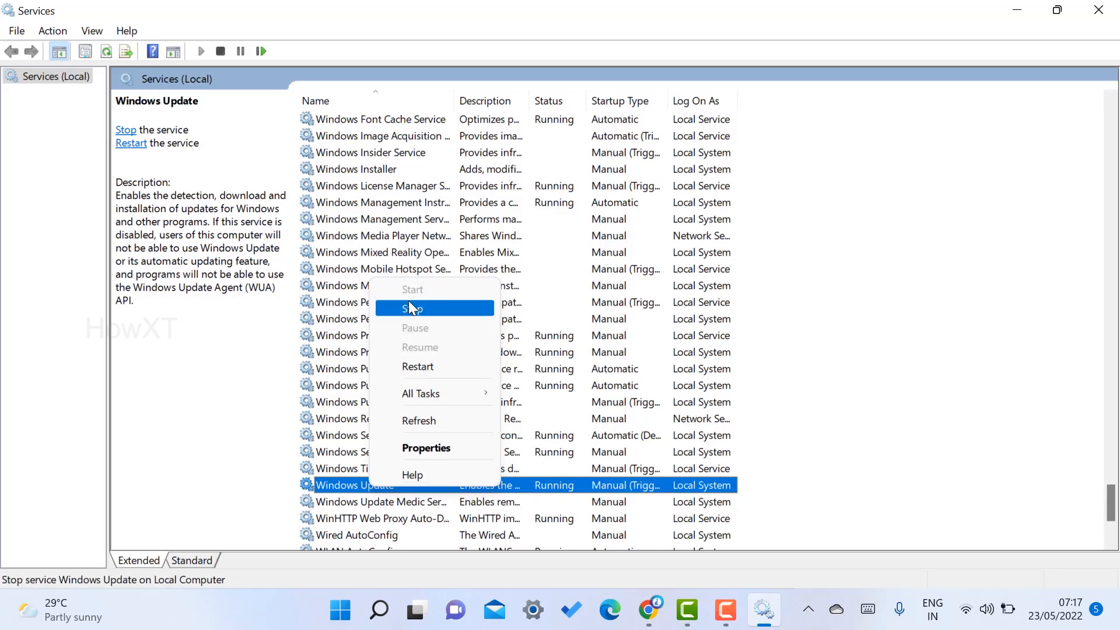
{"action": "left_click", "coordinate": [406, 310]}
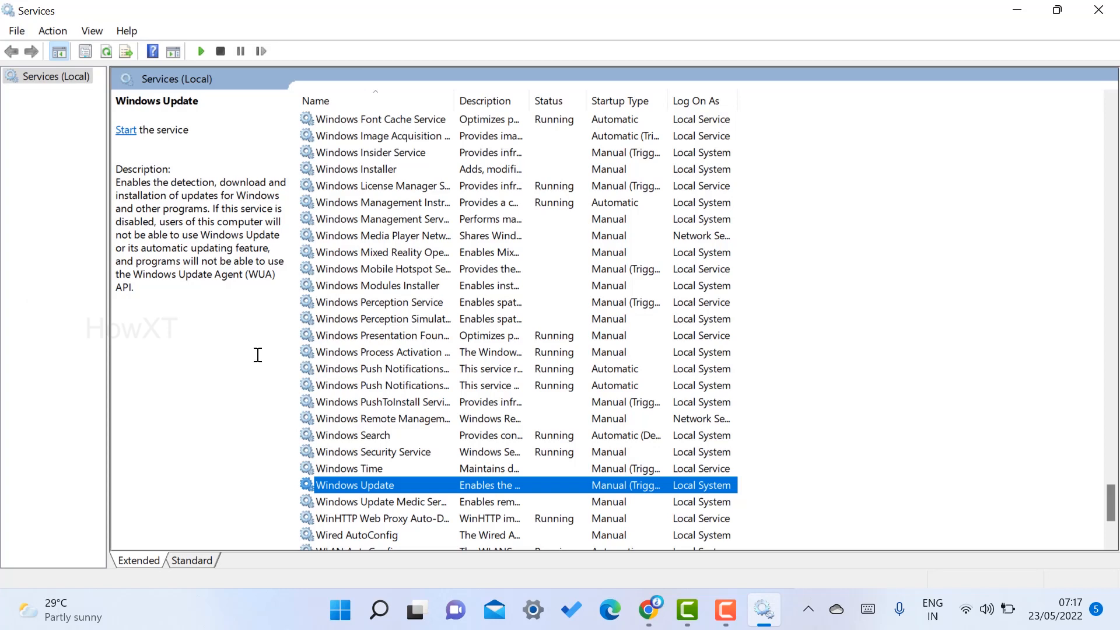
Set the Windows Update service's startup type to Disabled in its properties and apply the change
{"action": "right_click", "coordinate": [372, 485]}
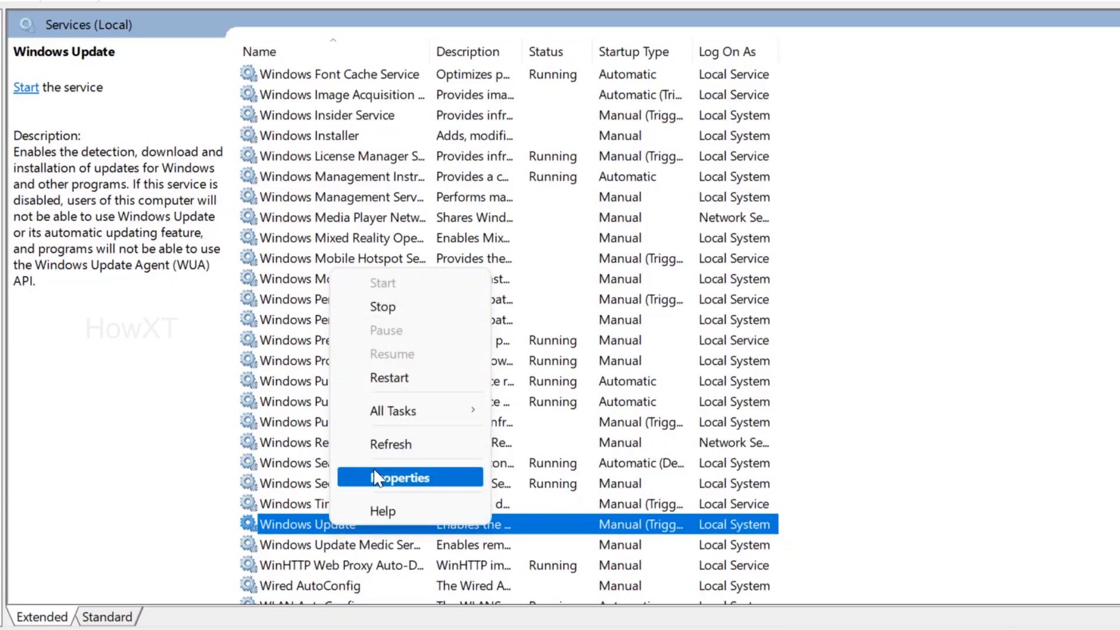
{"action": "left_click", "coordinate": [379, 478]}
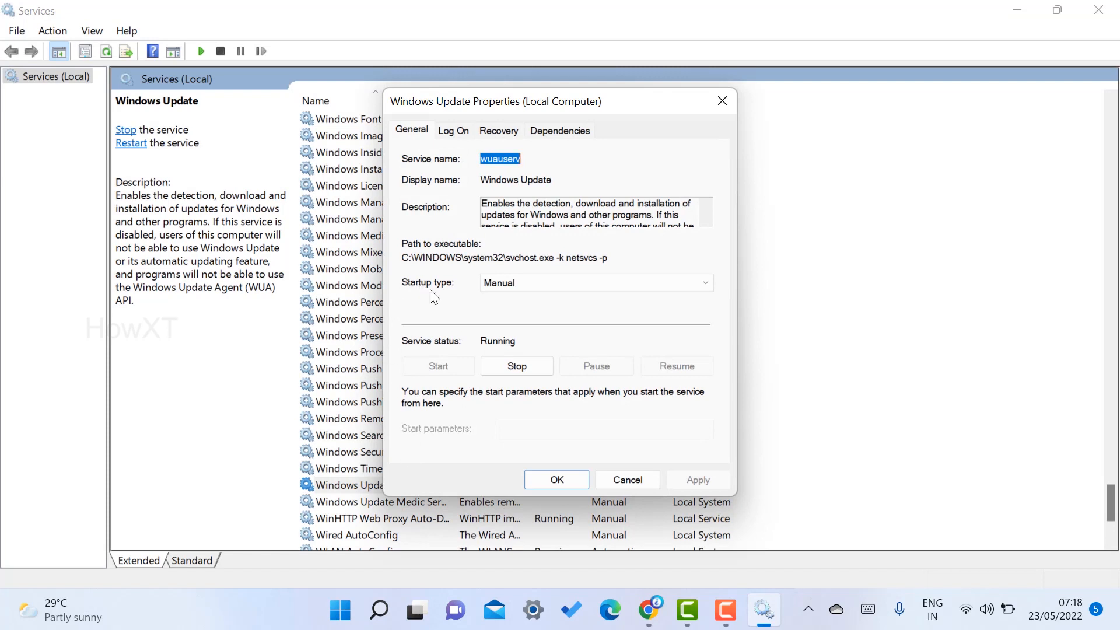
{"action": "left_click", "coordinate": [500, 283]}
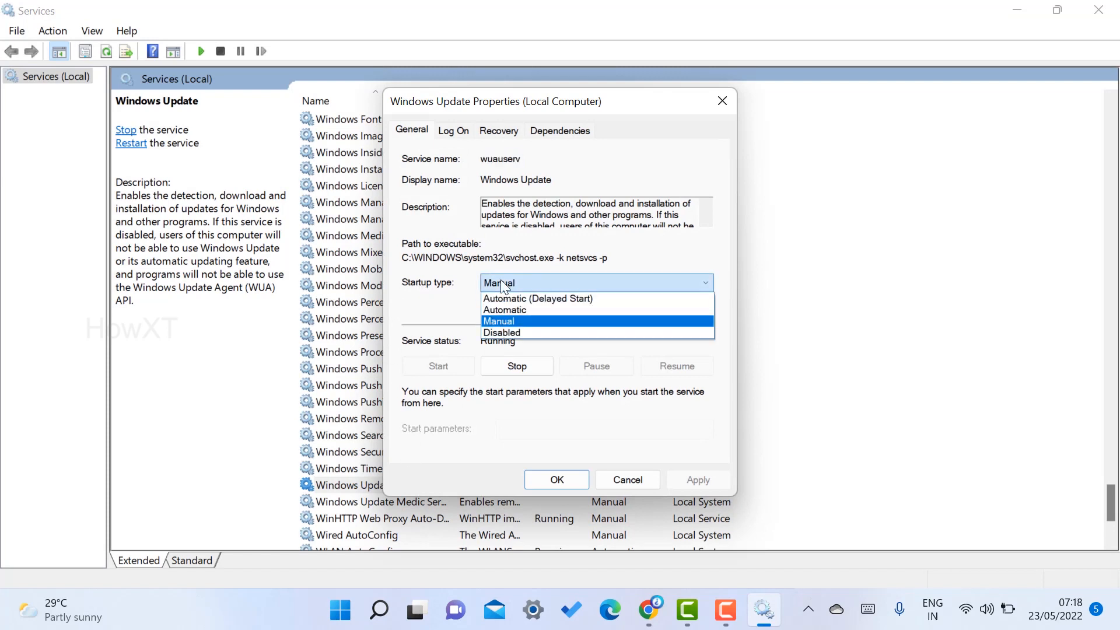
{"action": "left_click", "coordinate": [516, 333]}
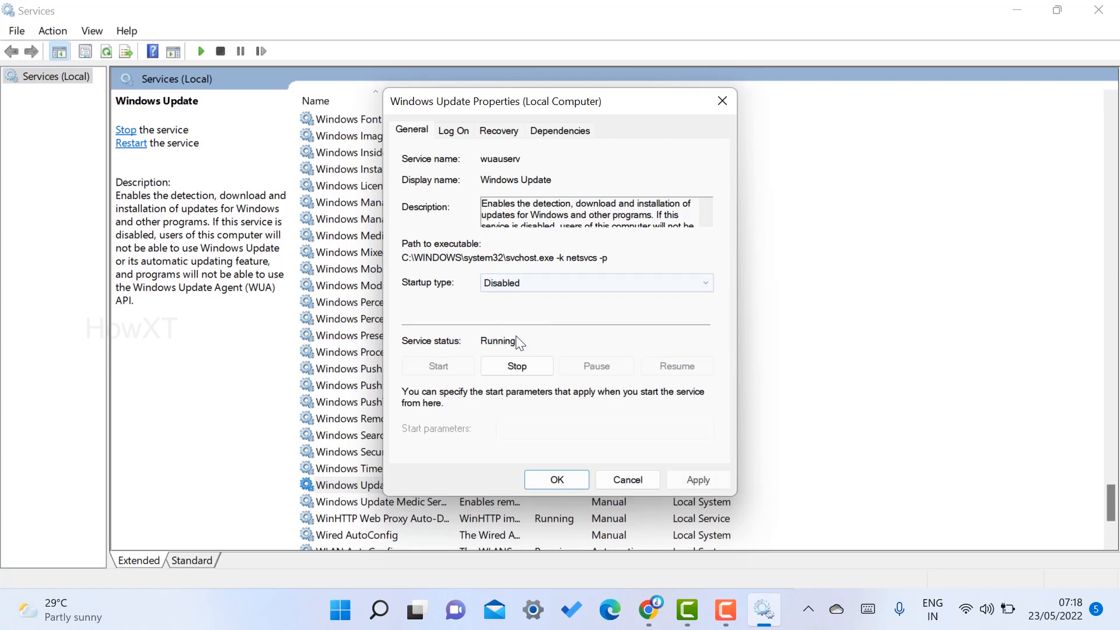
{"action": "left_click", "coordinate": [698, 481]}
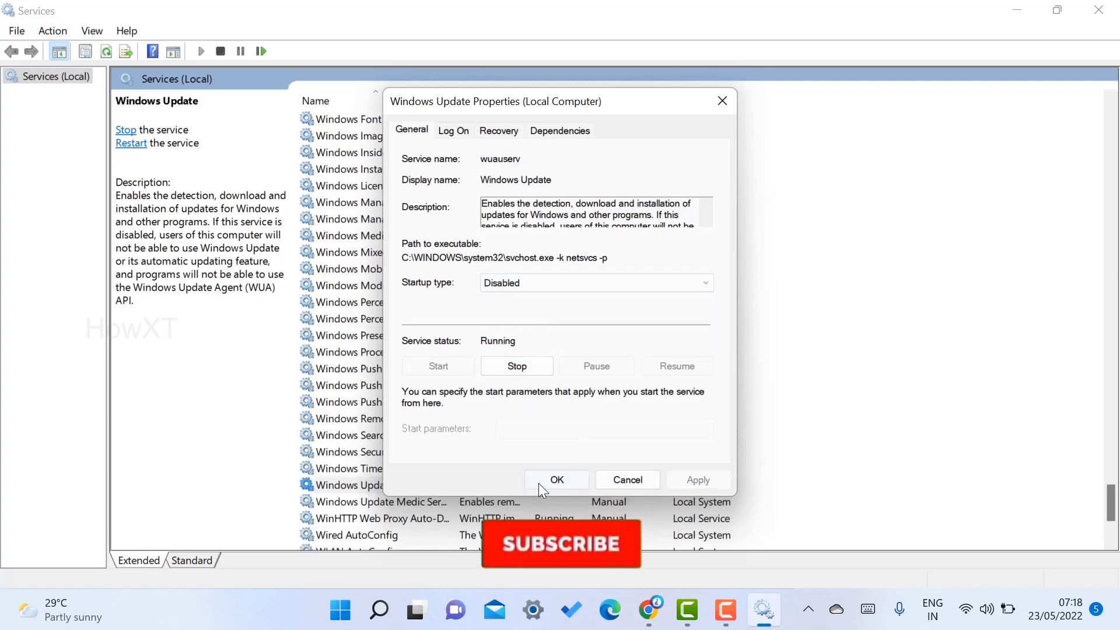
{"action": "left_click", "coordinate": [538, 481]}
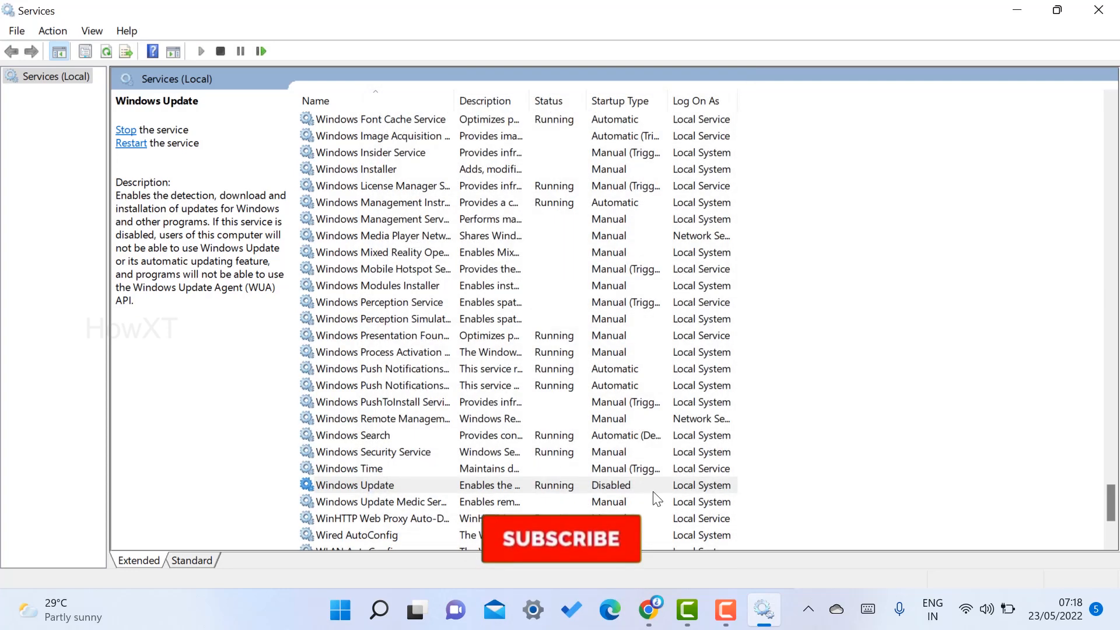
Clear the selection in the services list and close the Services console
{"action": "right_click", "coordinate": [940, 429]}
{"action": "left_click", "coordinate": [978, 286]}
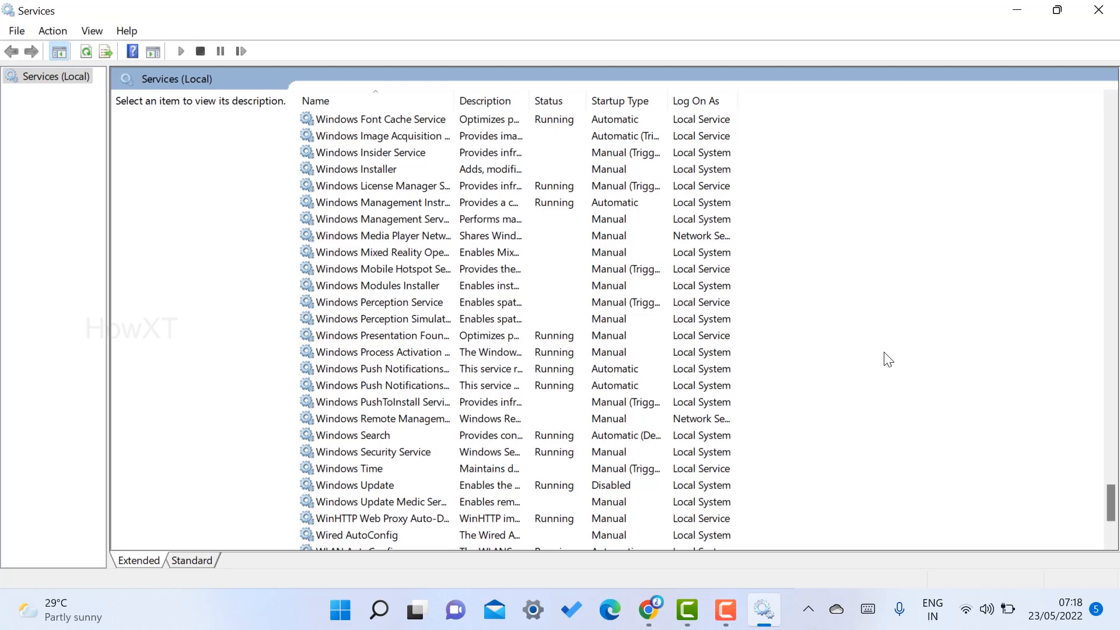
{"action": "left_click", "coordinate": [1103, 4]}
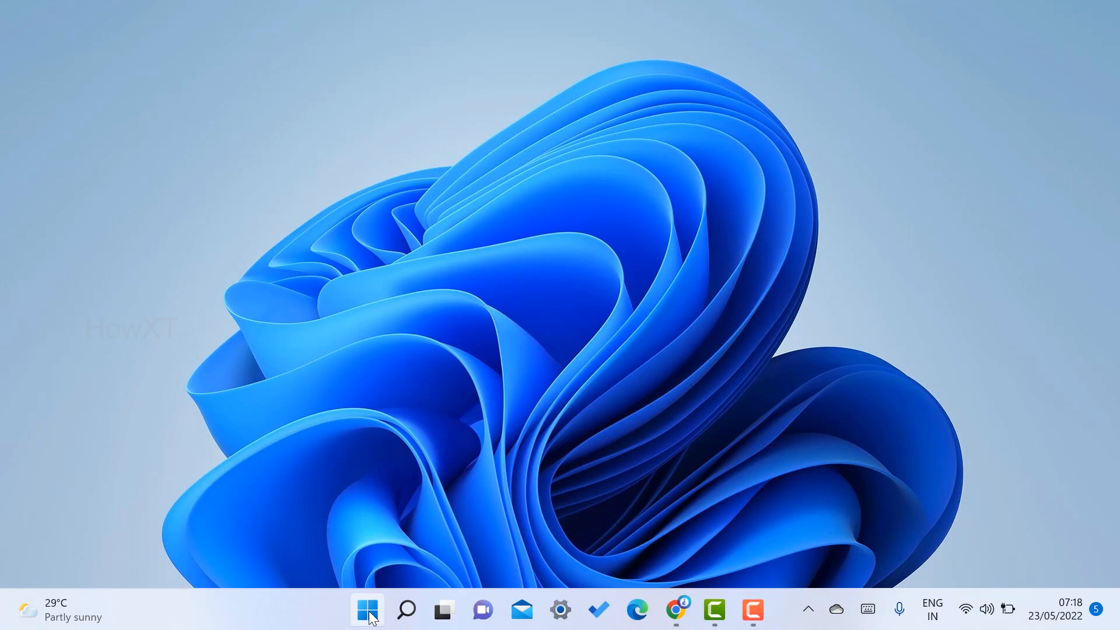
Search for "gpe", open the Local Group Policy Editor, maximize it and widen the policy tree to show full folder names
{"action": "left_click", "coordinate": [368, 611]}
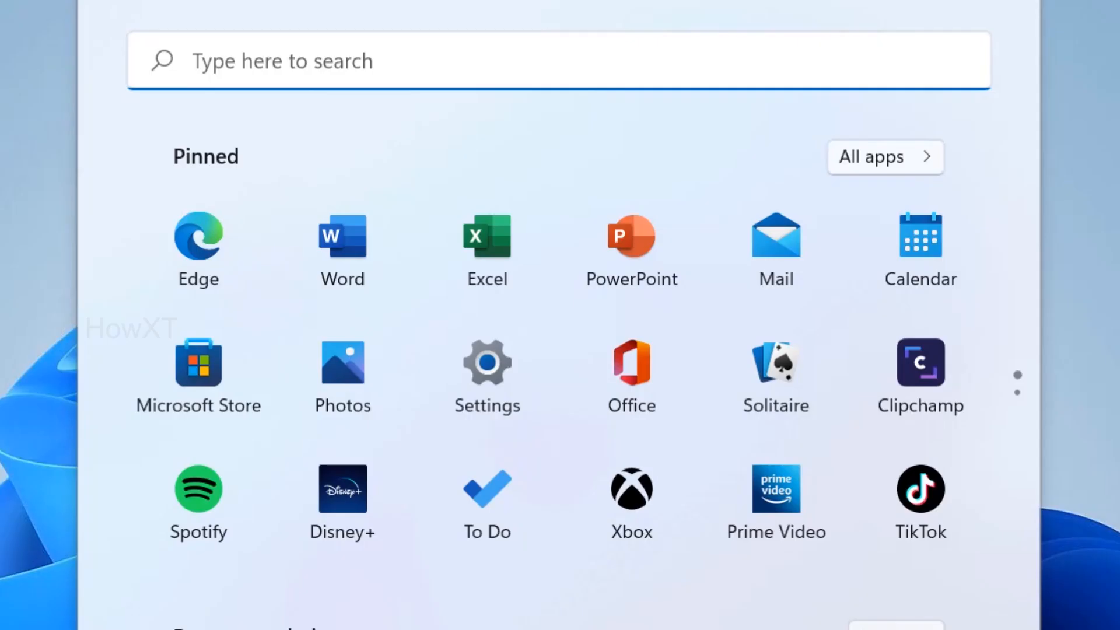
{"action": "type", "text": "gpe"}
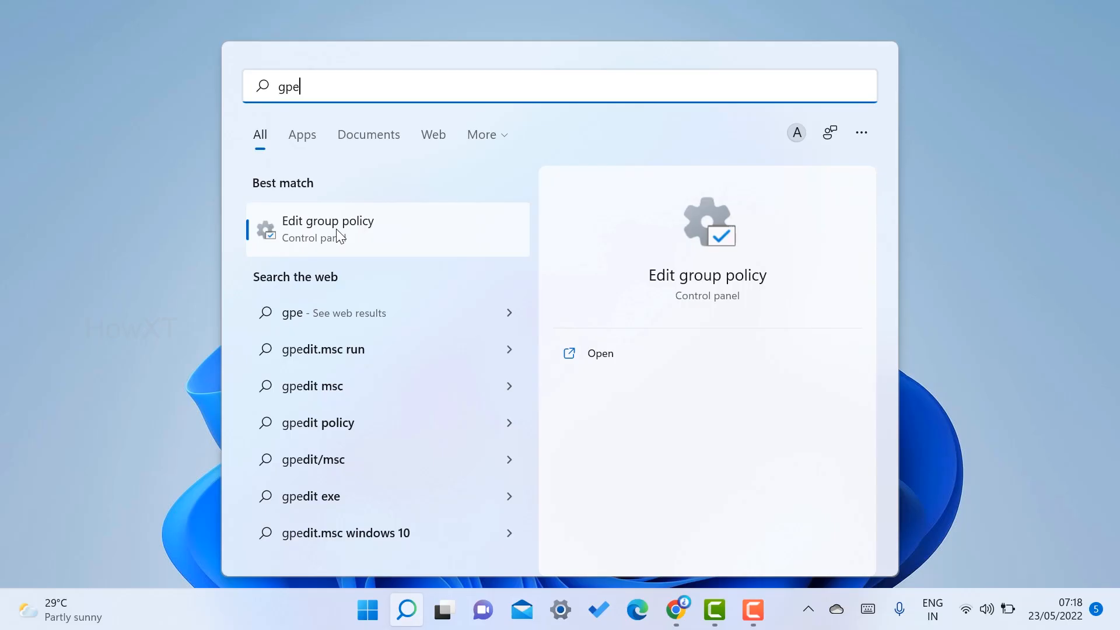
{"action": "left_click", "coordinate": [338, 231]}
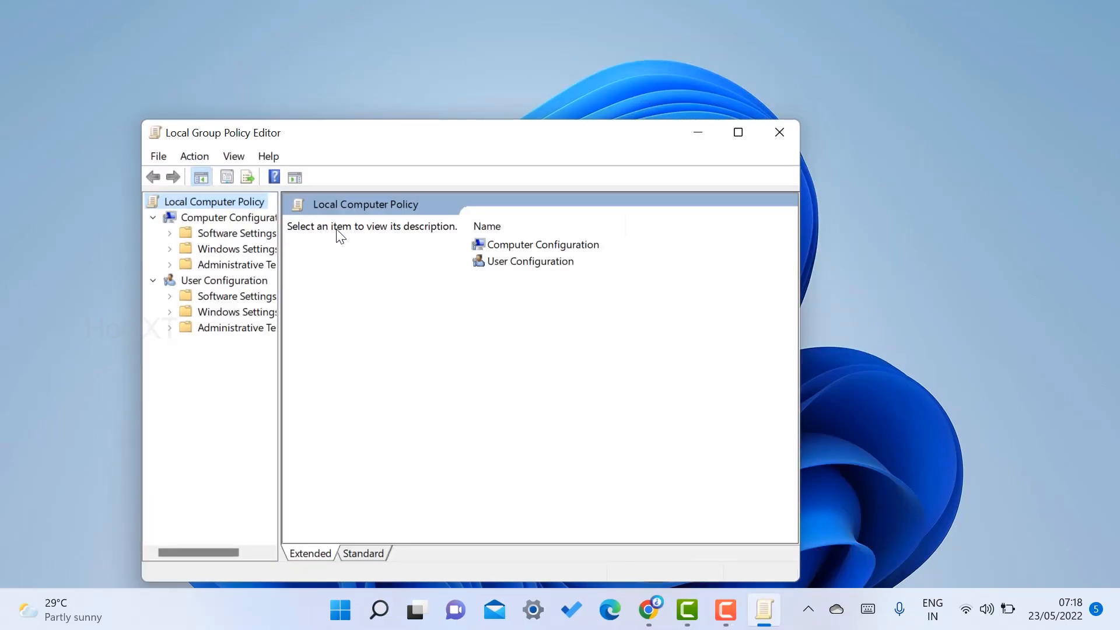
{"action": "left_click", "coordinate": [738, 132]}
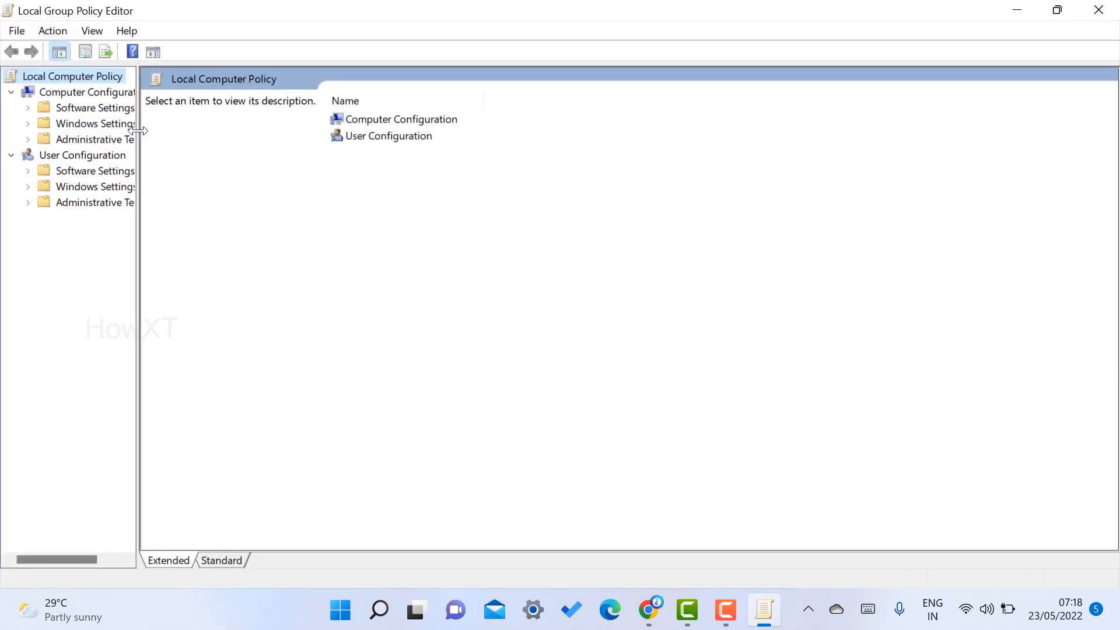
{"action": "left_click_drag", "start_coordinate": [138, 131], "coordinate": [245, 132]}
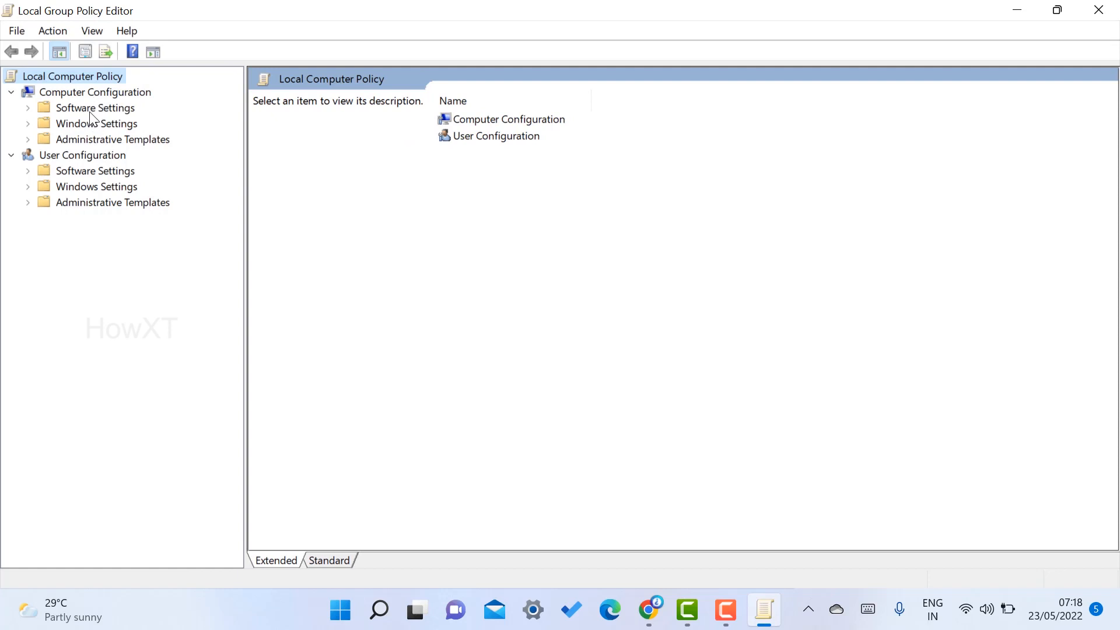
Open the Windows Update policy folder under Computer Configuration, Administrative Templates, Windows Components
{"action": "left_click", "coordinate": [77, 141]}
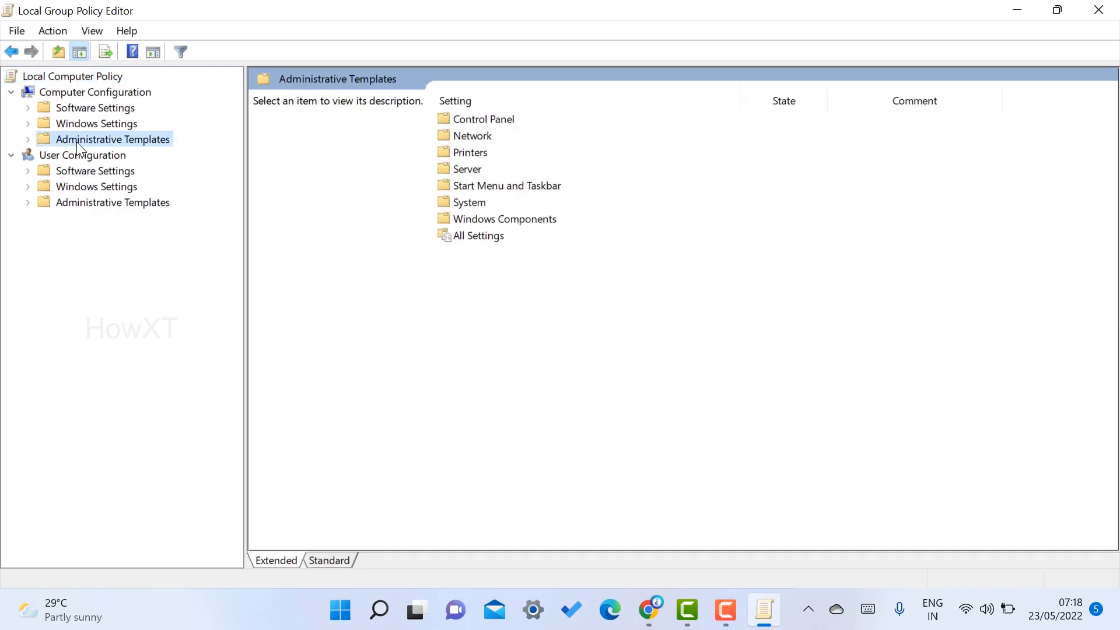
{"action": "double_click", "coordinate": [461, 220]}
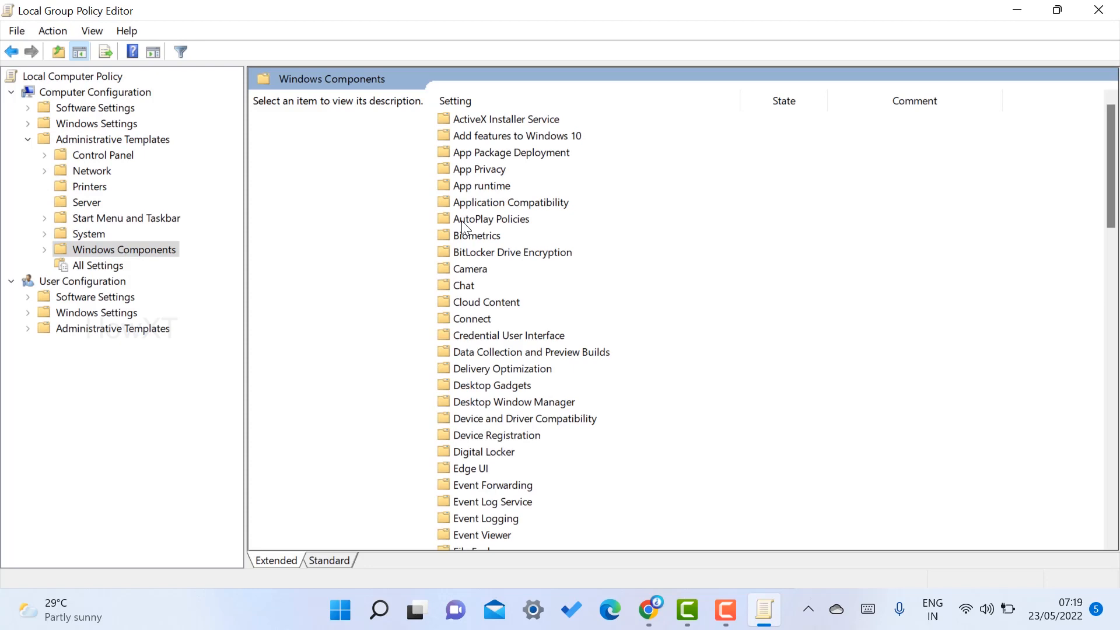
{"action": "scroll", "coordinate": [462, 221], "scroll_direction": "down", "scroll_amount": 7}
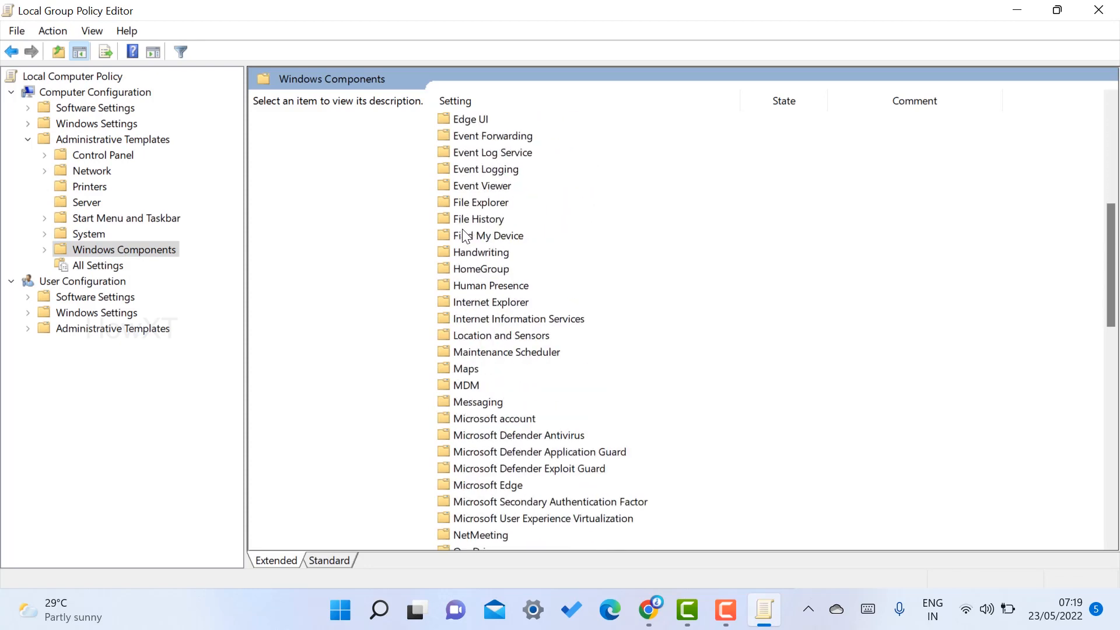
{"action": "scroll", "coordinate": [464, 237], "scroll_direction": "down", "scroll_amount": 8}
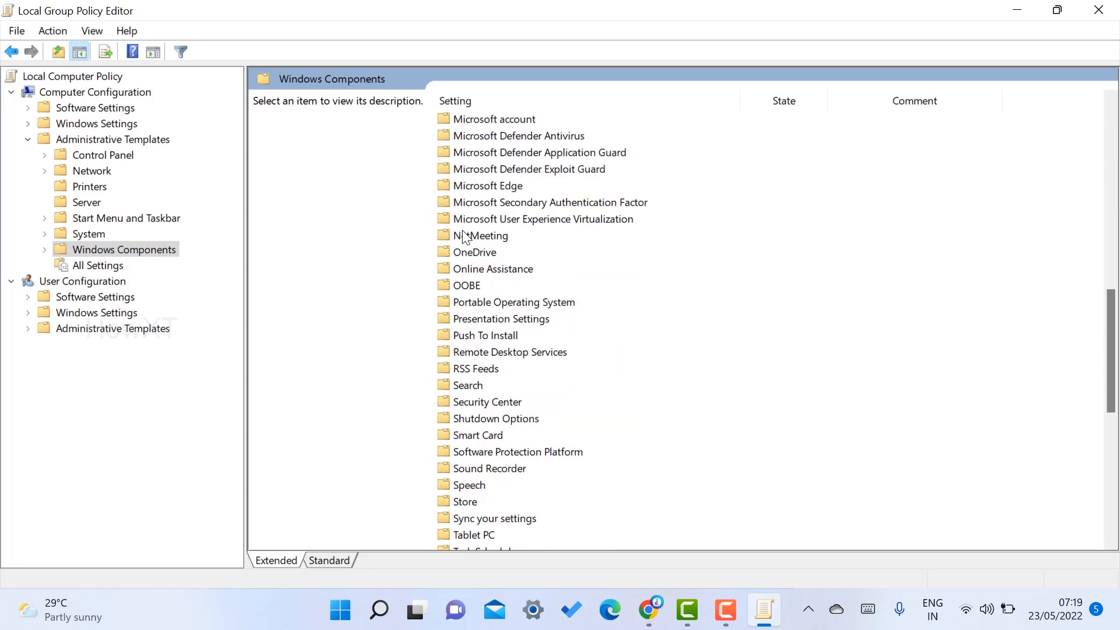
{"action": "scroll", "coordinate": [464, 239], "scroll_direction": "down", "scroll_amount": 1}
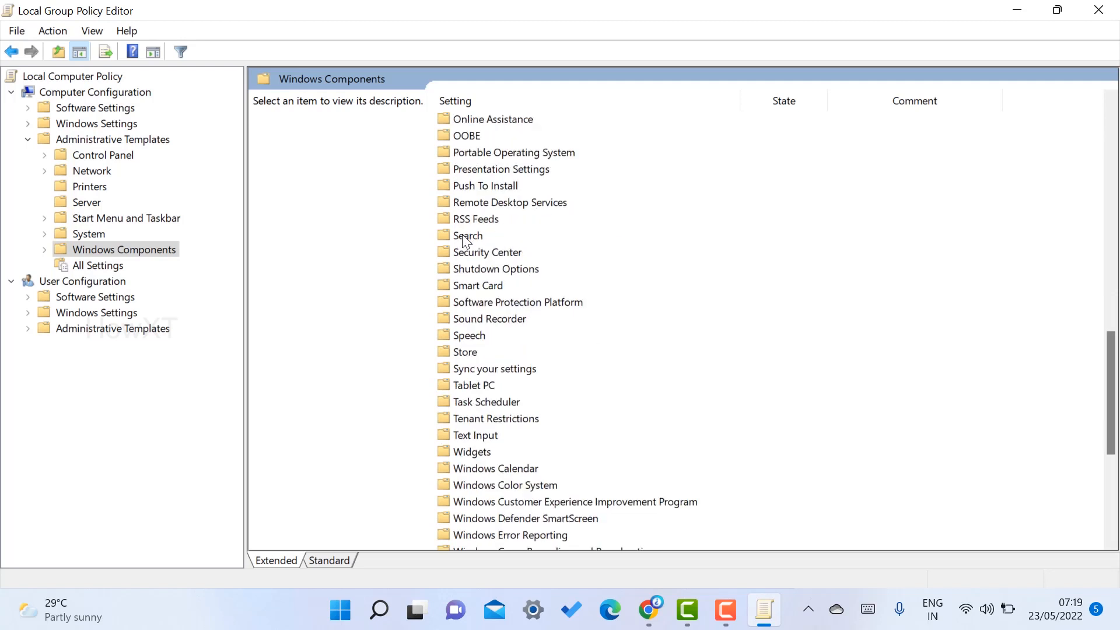
{"action": "scroll", "coordinate": [464, 240], "scroll_direction": "down", "scroll_amount": 4}
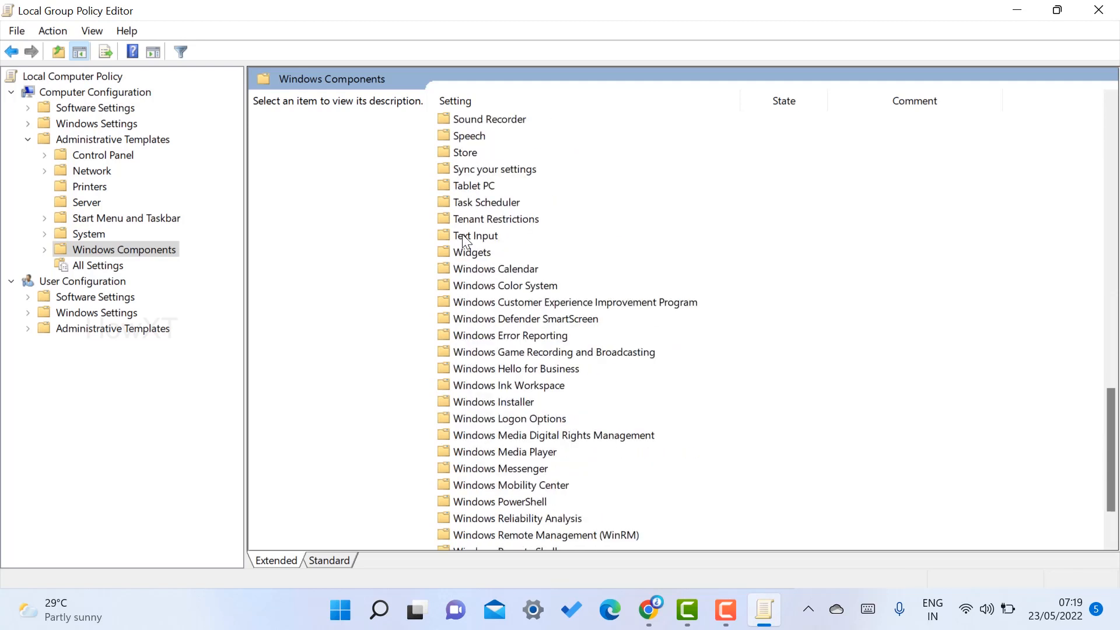
{"action": "scroll", "coordinate": [462, 234], "scroll_direction": "down", "scroll_amount": 2}
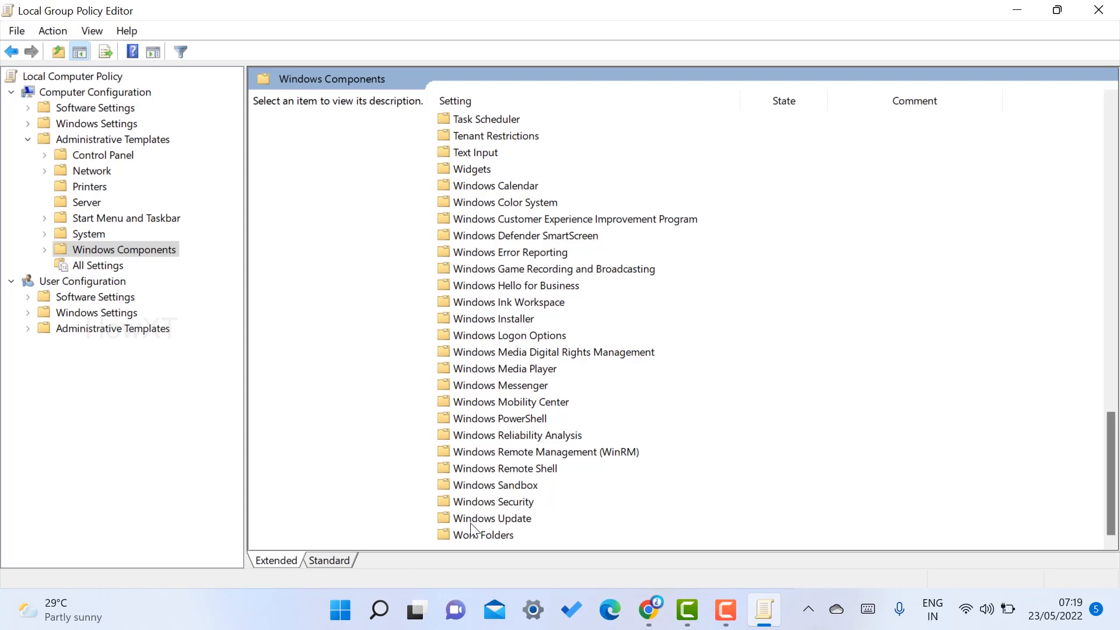
{"action": "double_click", "coordinate": [471, 521]}
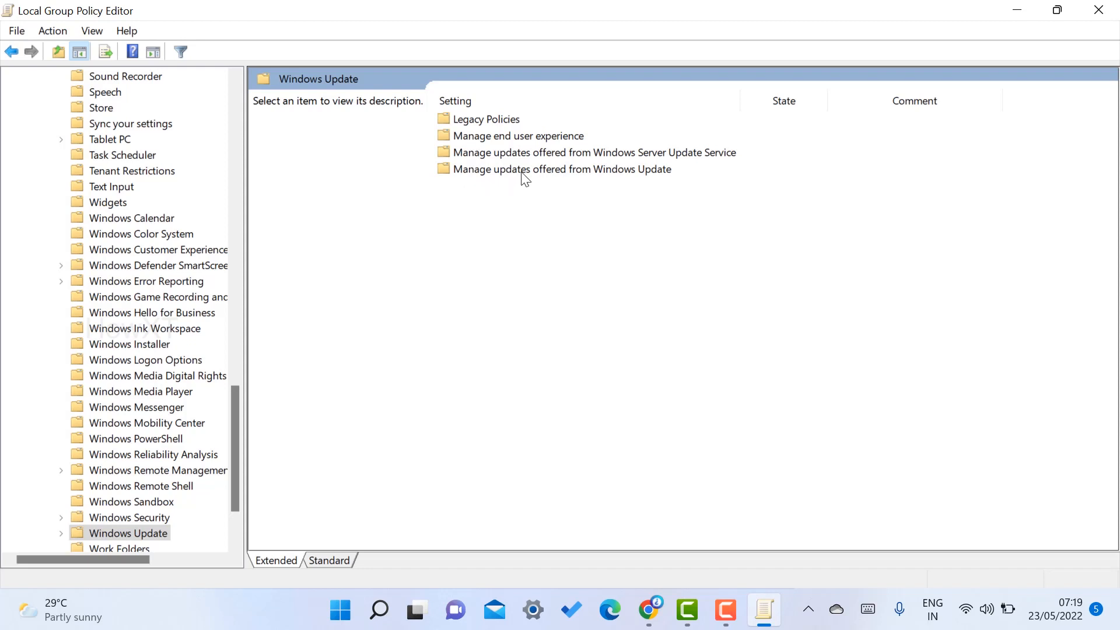
View the "Manage updates offered from Windows Update" folder, go back, and open "Manage updates offered from Windows Server Update Service"
{"action": "double_click", "coordinate": [584, 172]}
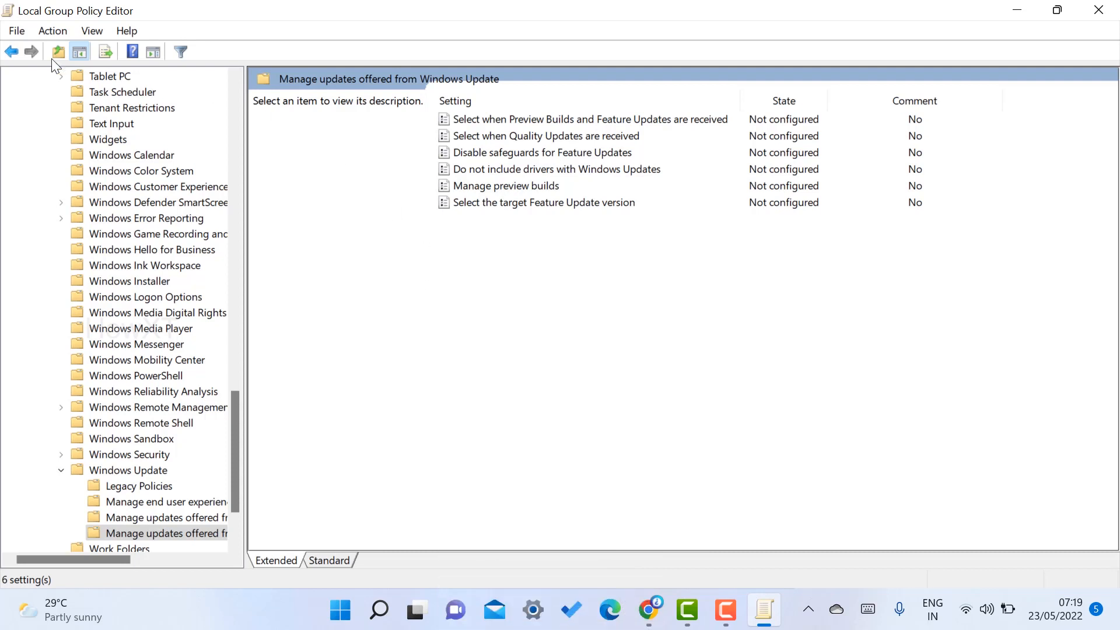
{"action": "left_click", "coordinate": [11, 52]}
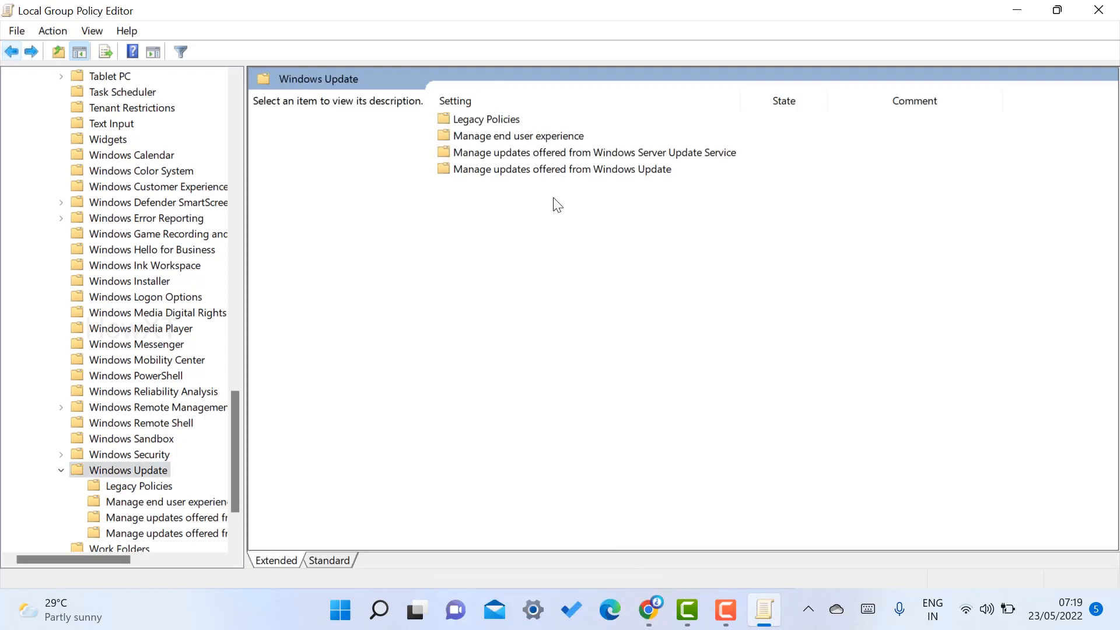
{"action": "double_click", "coordinate": [520, 155]}
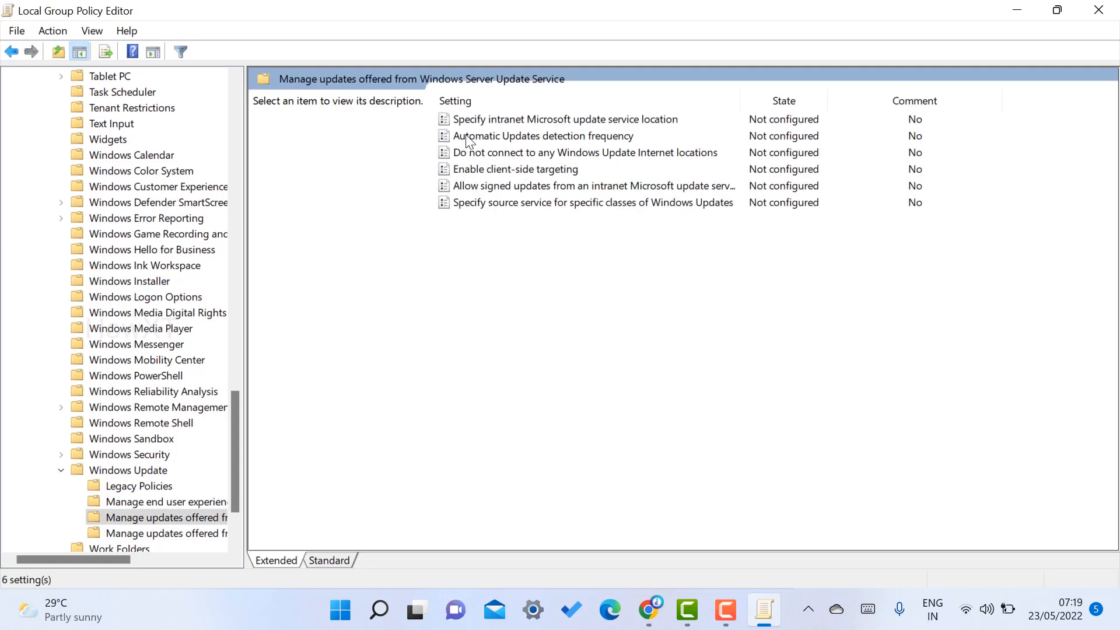
Edit the "Automatic Updates detection frequency" policy, set it to Disabled, apply the change and clear the selection in the policy list
{"action": "right_click", "coordinate": [561, 140]}
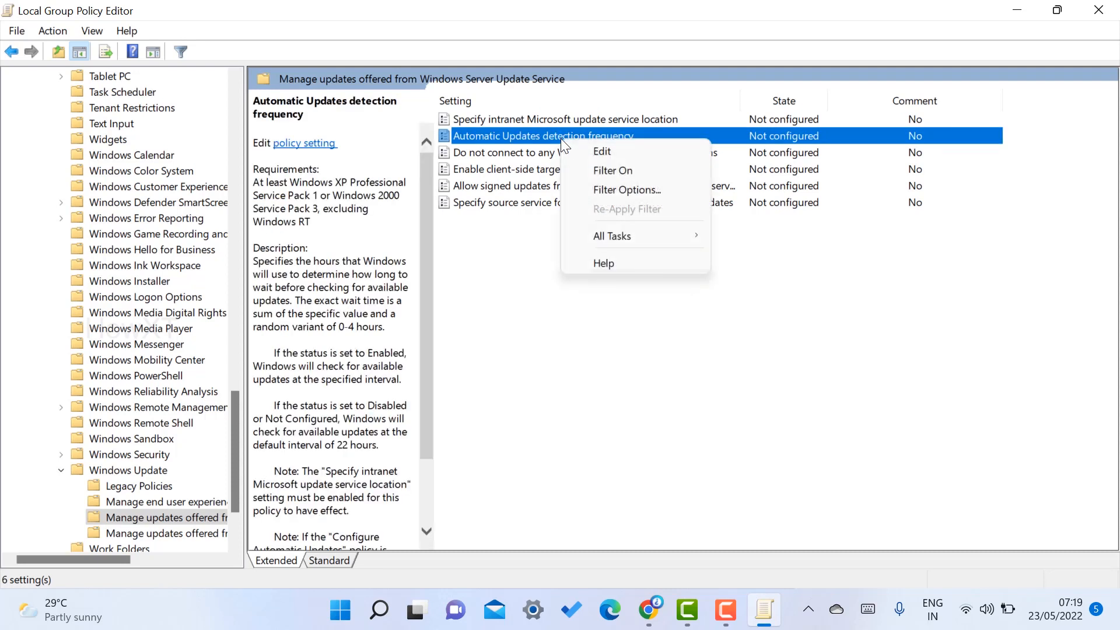
{"action": "right_click", "coordinate": [541, 139]}
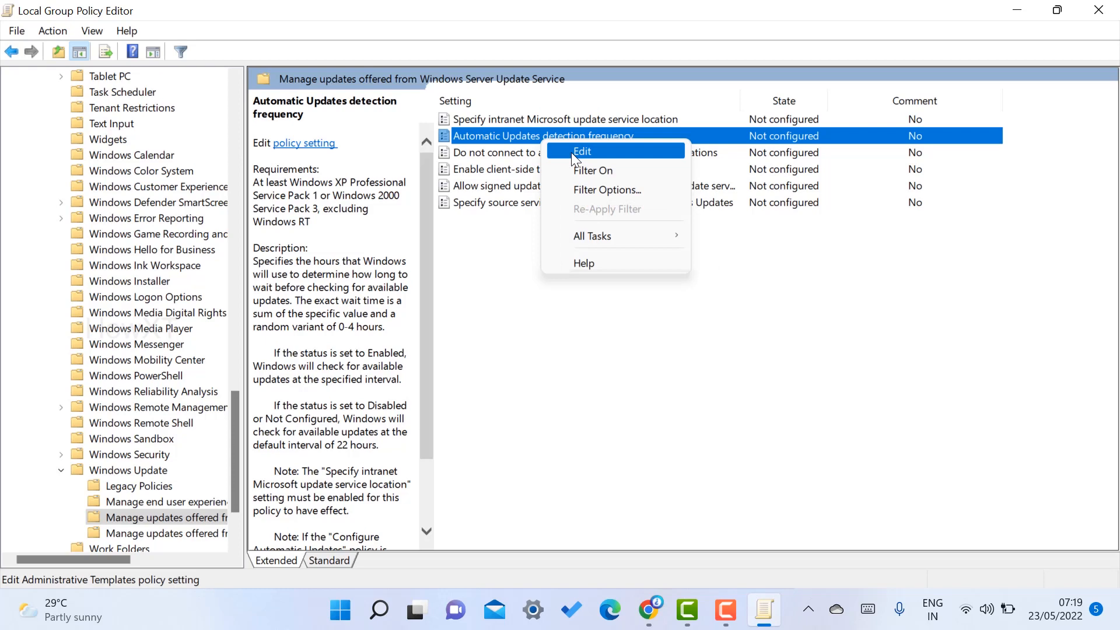
{"action": "left_click", "coordinate": [571, 152]}
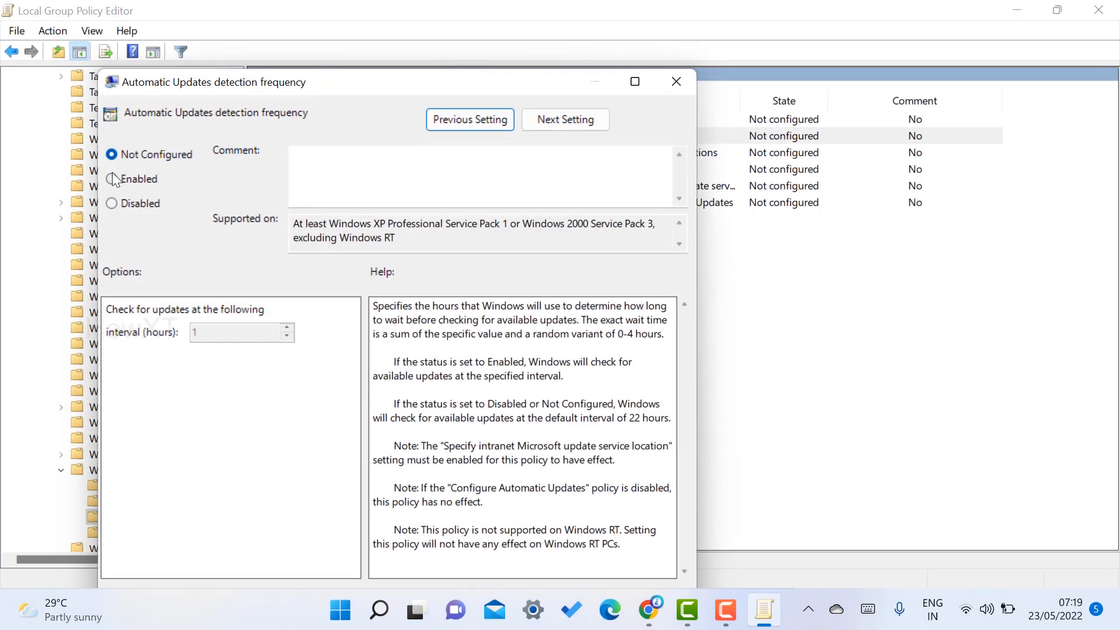
{"action": "left_click", "coordinate": [121, 205]}
{"action": "left_click_drag", "start_coordinate": [459, 84], "coordinate": [530, 27]}
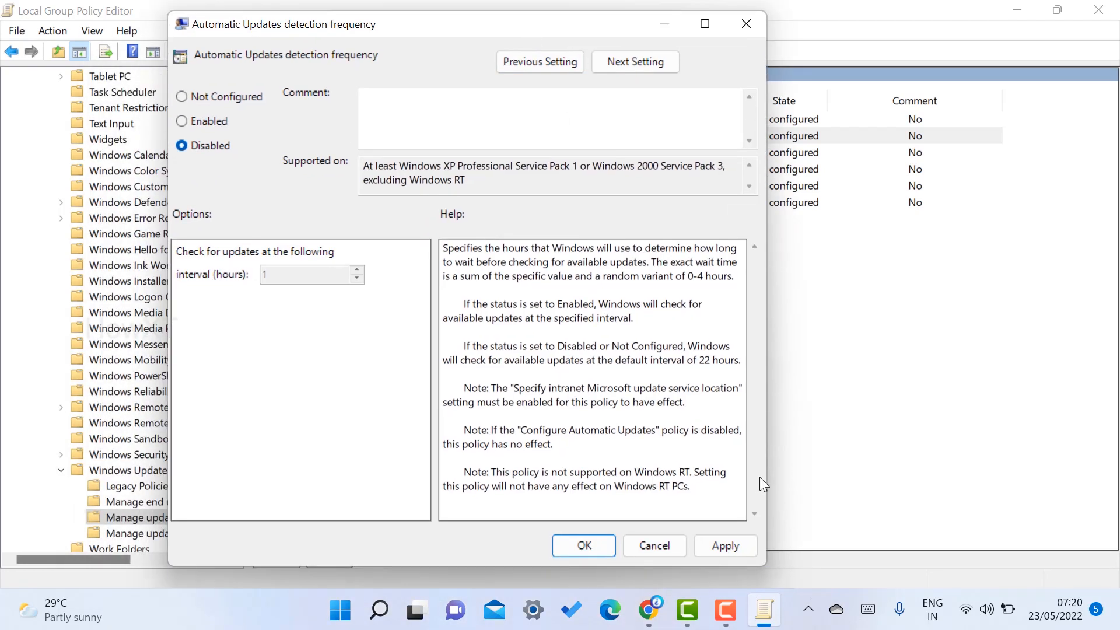
{"action": "left_click", "coordinate": [722, 548]}
{"action": "left_click", "coordinate": [605, 550]}
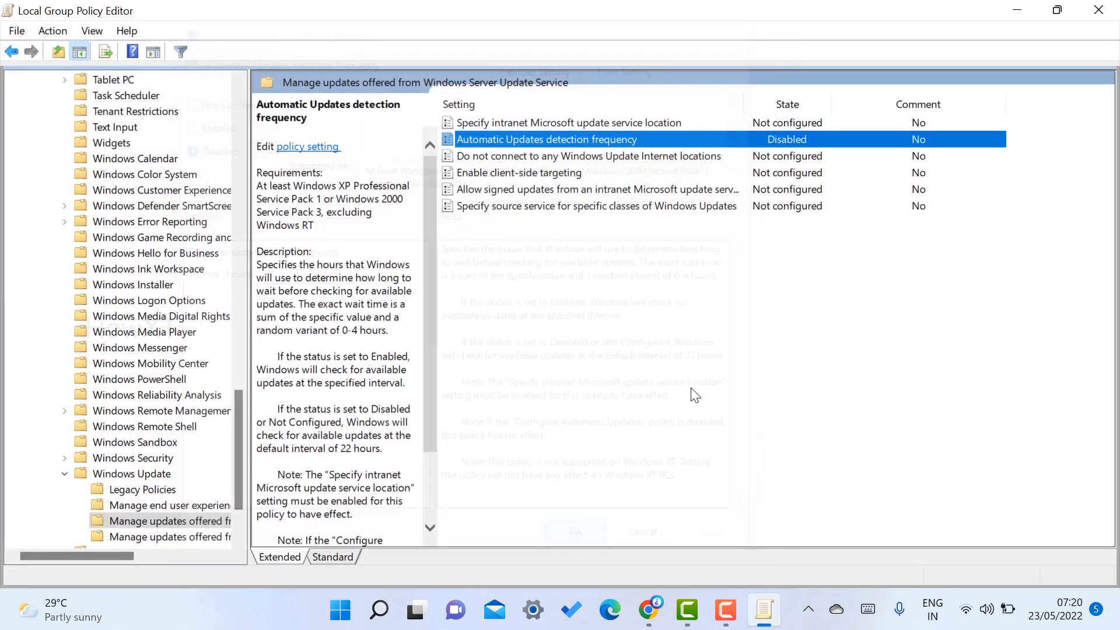
{"action": "left_click", "coordinate": [725, 348]}
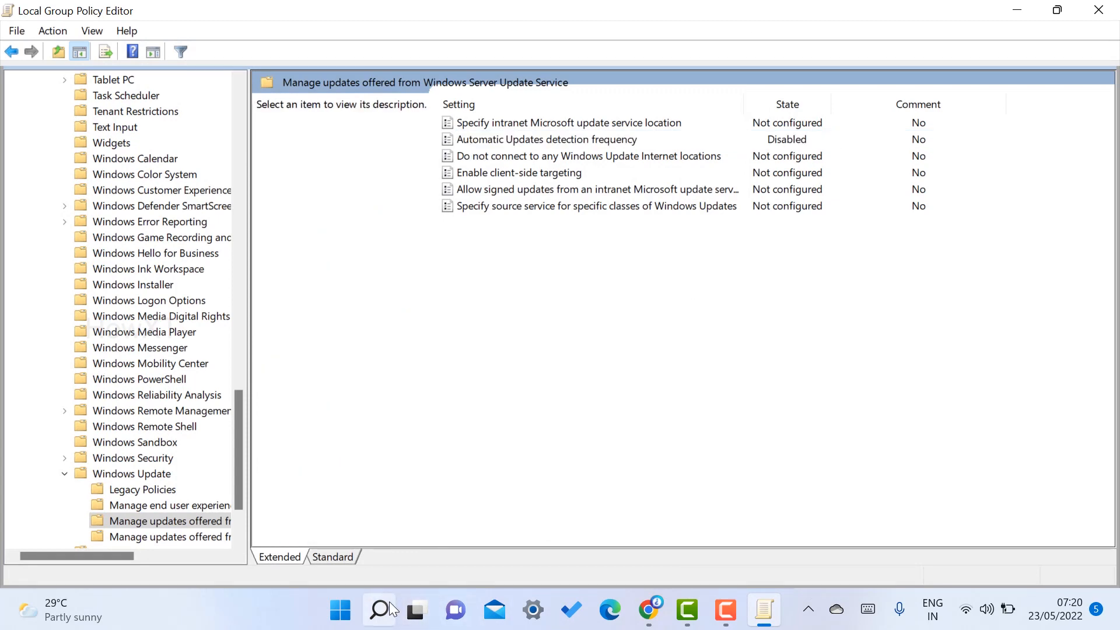
Search for "se" and open the Services console
{"action": "left_click", "coordinate": [340, 610]}
{"action": "type", "text": "sser"}
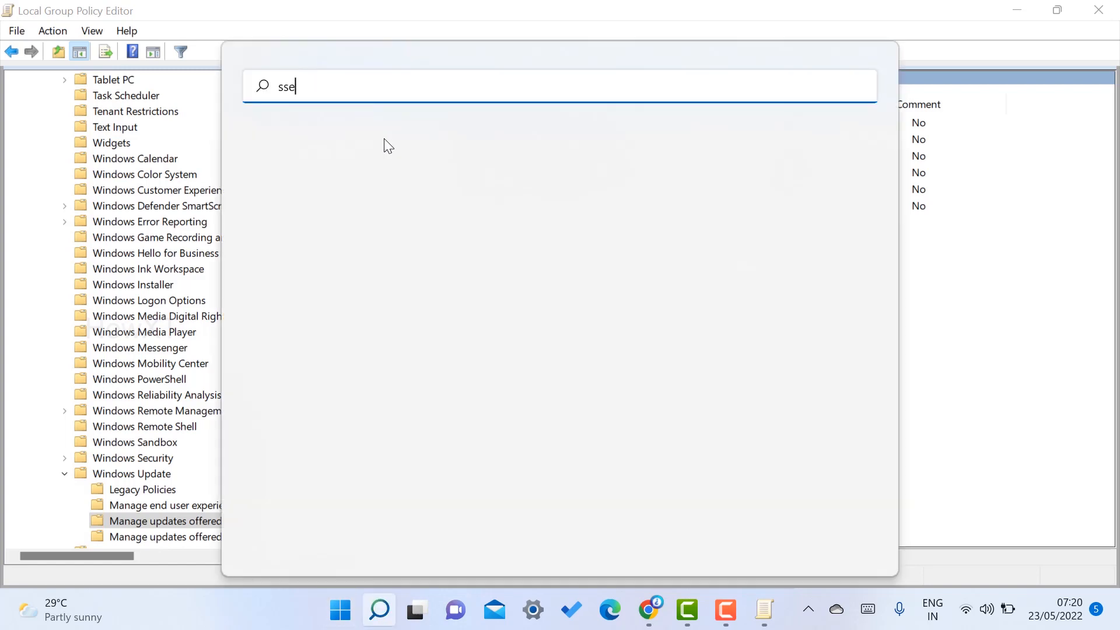
{"action": "key", "text": "BackSpace"}
{"action": "key", "text": "BackSpace"}
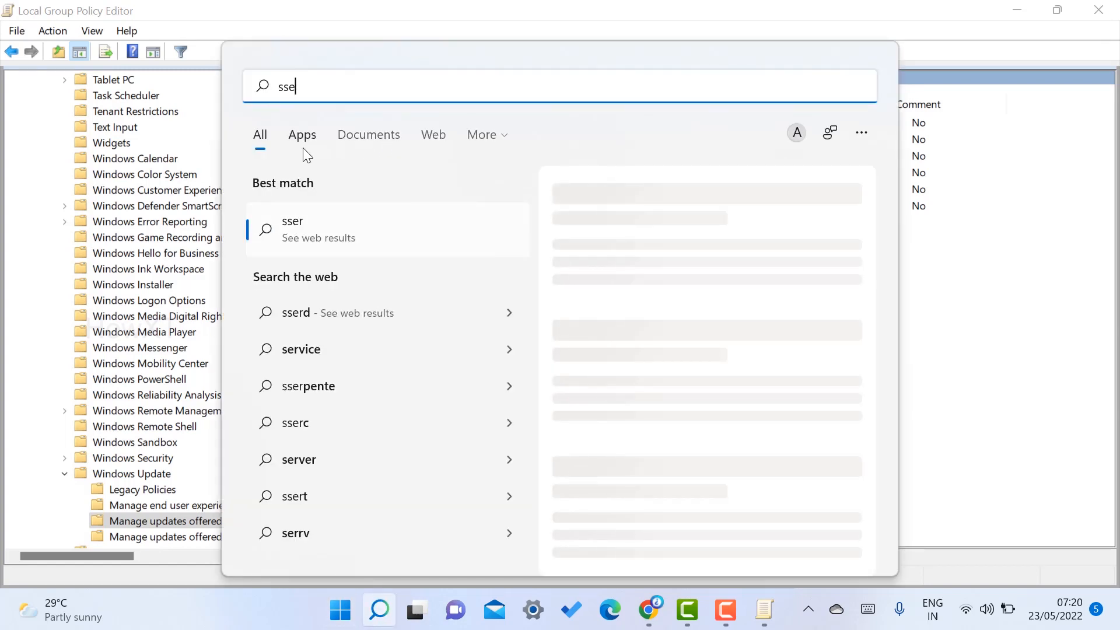
{"action": "key", "text": "BackSpace"}
{"action": "key", "text": "BackSpace"}
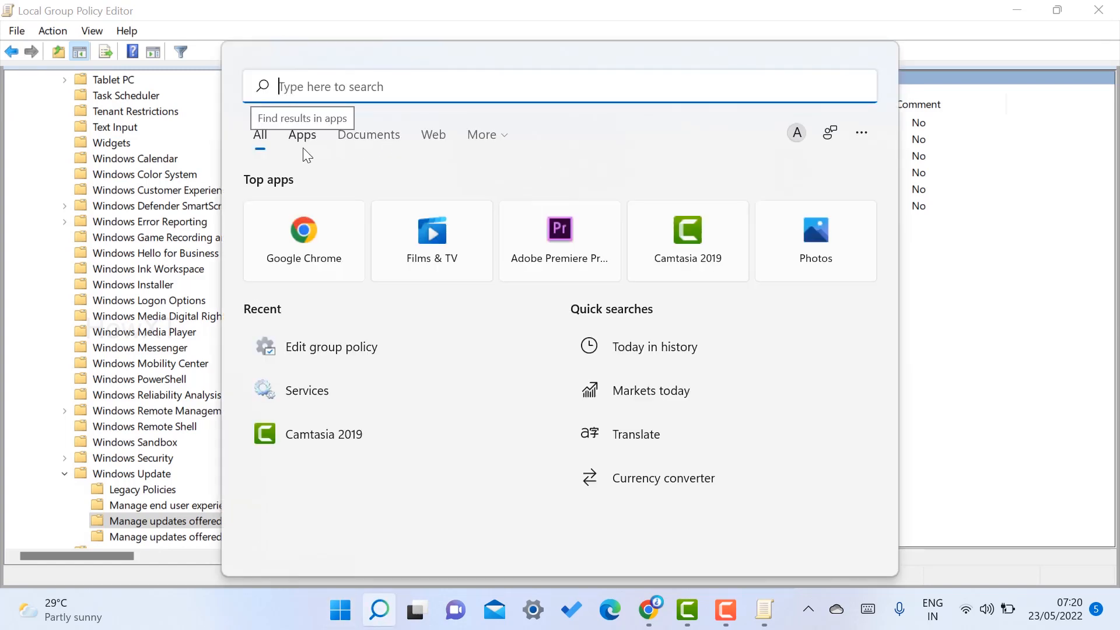
{"action": "type", "text": "se"}
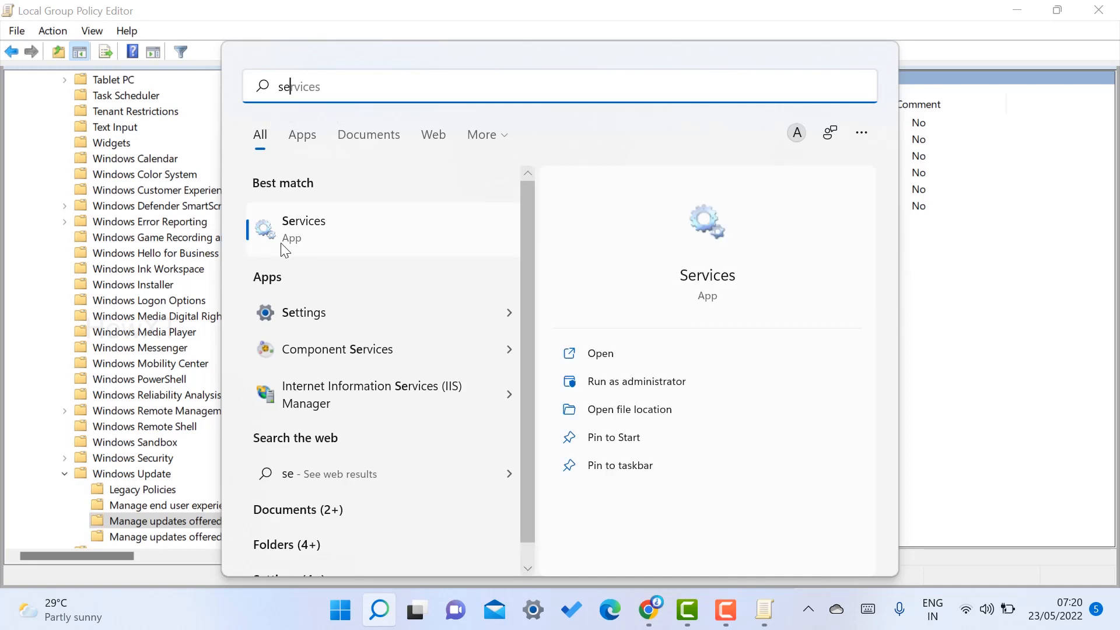
{"action": "left_click", "coordinate": [281, 242]}
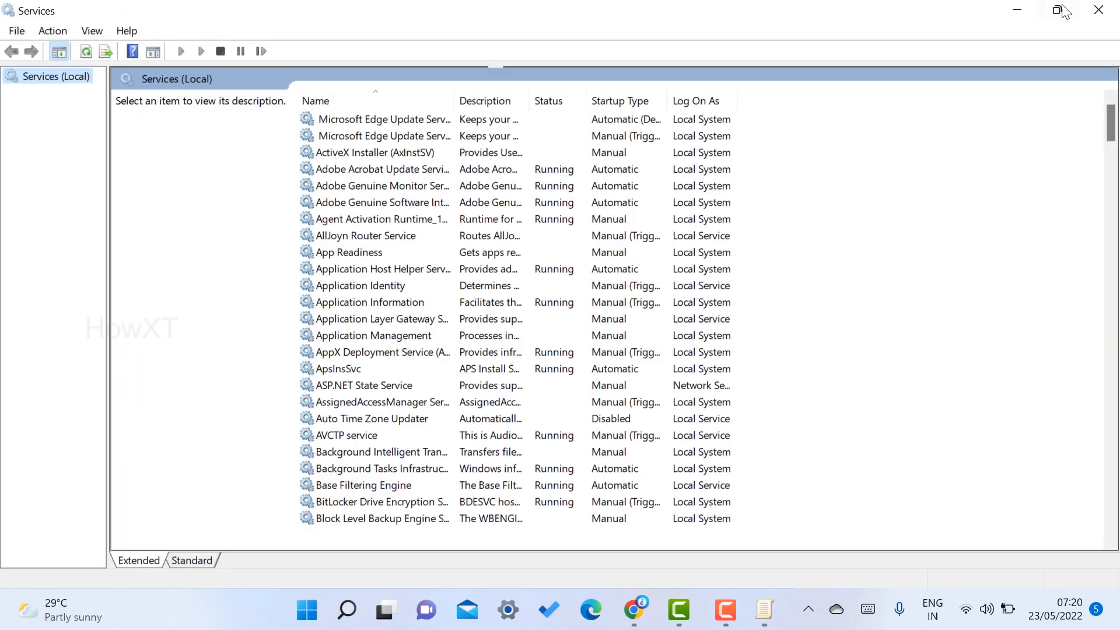
Restore the Services window to its smaller size, position it below the first policies in the list and browse its services
{"action": "left_click", "coordinate": [1063, 16]}
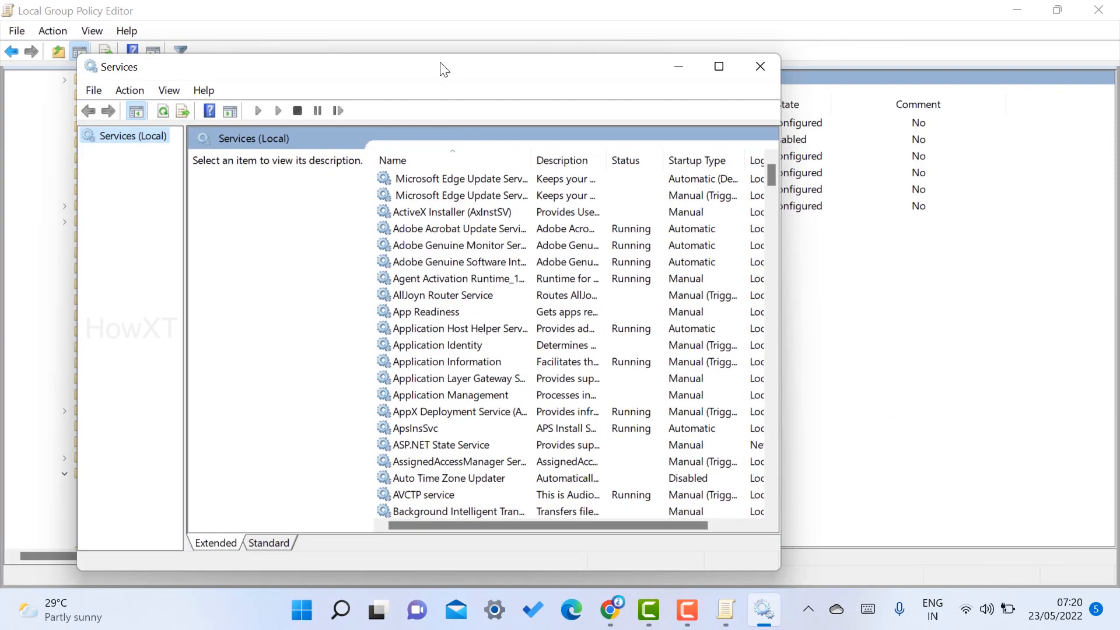
{"action": "left_click_drag", "start_coordinate": [432, 75], "coordinate": [518, 277]}
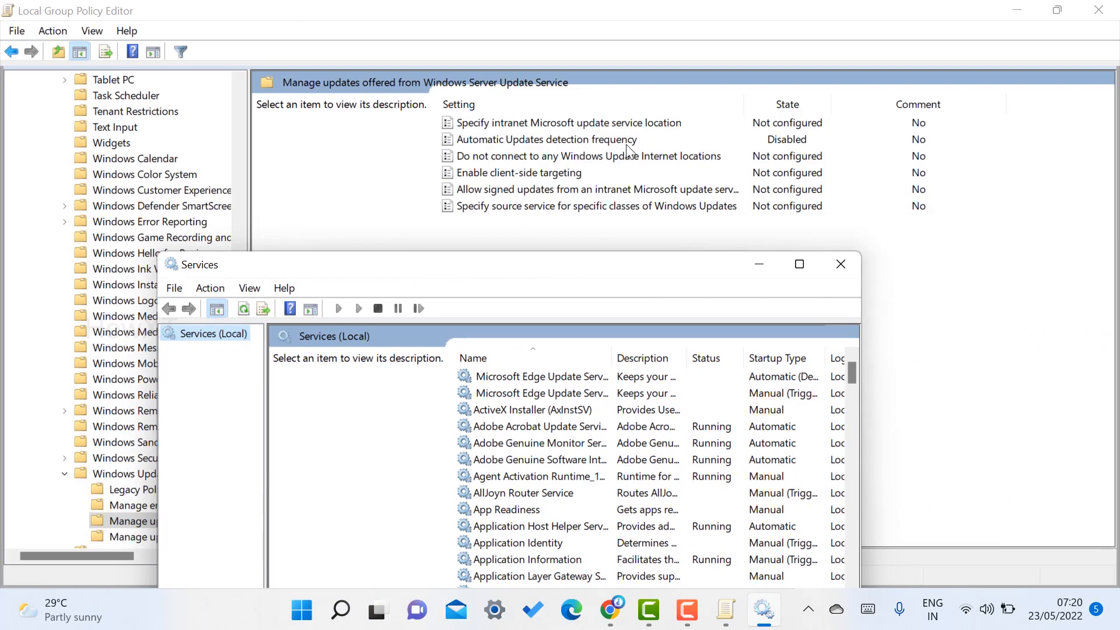
{"action": "left_click_drag", "start_coordinate": [531, 269], "coordinate": [548, 172]}
{"action": "scroll", "coordinate": [536, 399], "scroll_direction": "down", "scroll_amount": 7}
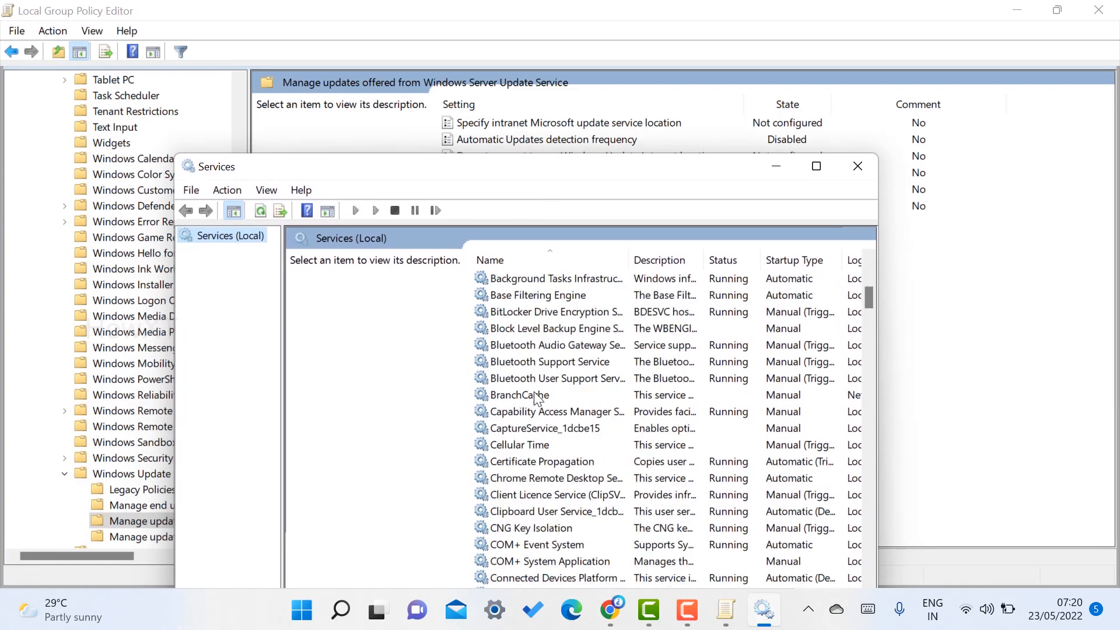
{"action": "scroll", "coordinate": [537, 399], "scroll_direction": "down", "scroll_amount": 3}
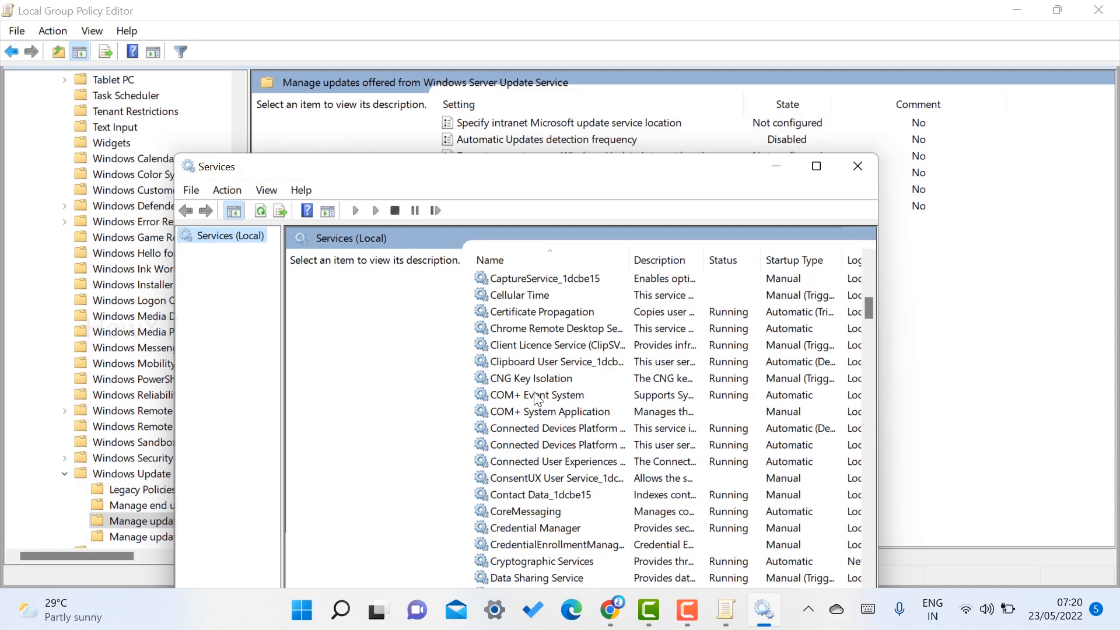
{"action": "left_click_drag", "start_coordinate": [536, 169], "coordinate": [546, 211]}
Set the "Automatic Updates detection frequency" policy to Not Configured, apply the change and bring the Services console back to the front
{"action": "right_click", "coordinate": [523, 146]}
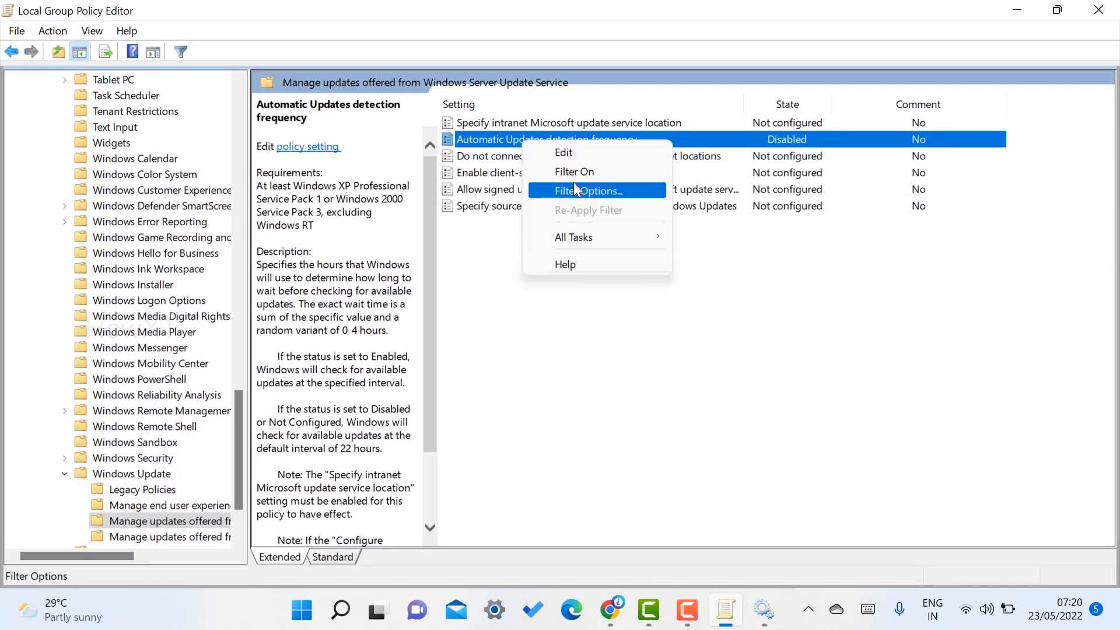
{"action": "left_click", "coordinate": [570, 152]}
{"action": "left_click", "coordinate": [64, 114]}
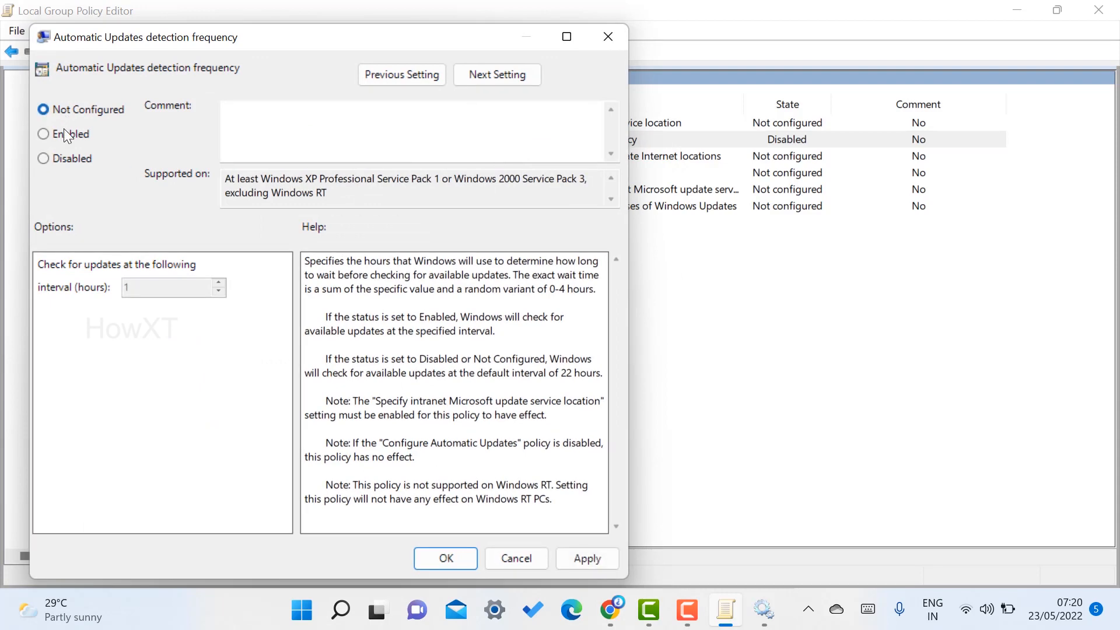
{"action": "left_click", "coordinate": [587, 559]}
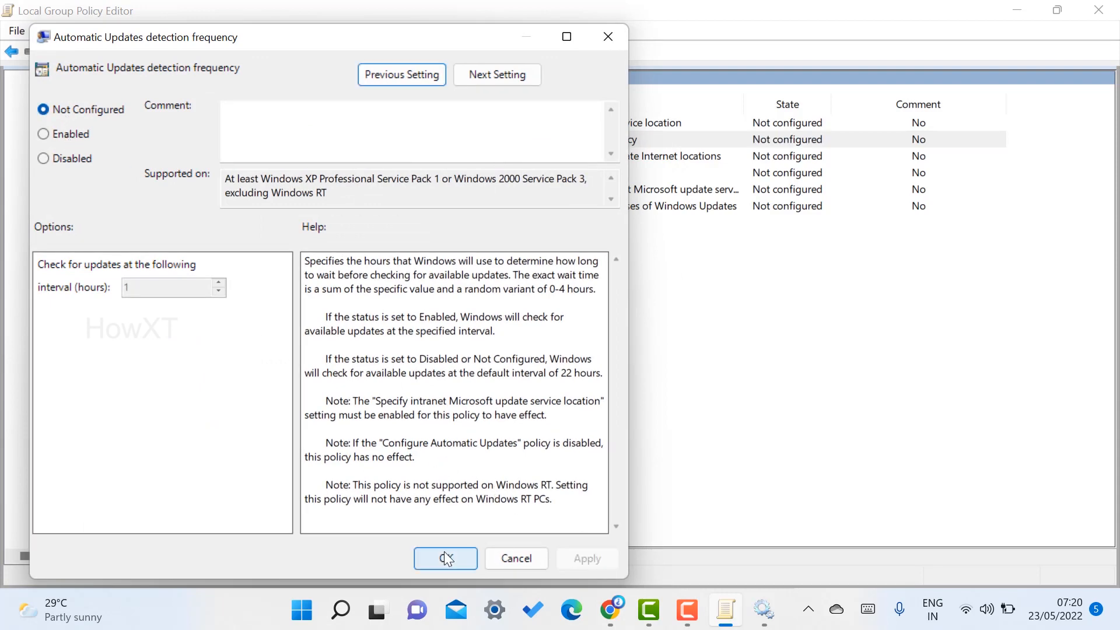
{"action": "left_click", "coordinate": [445, 554]}
{"action": "left_click", "coordinate": [763, 610]}
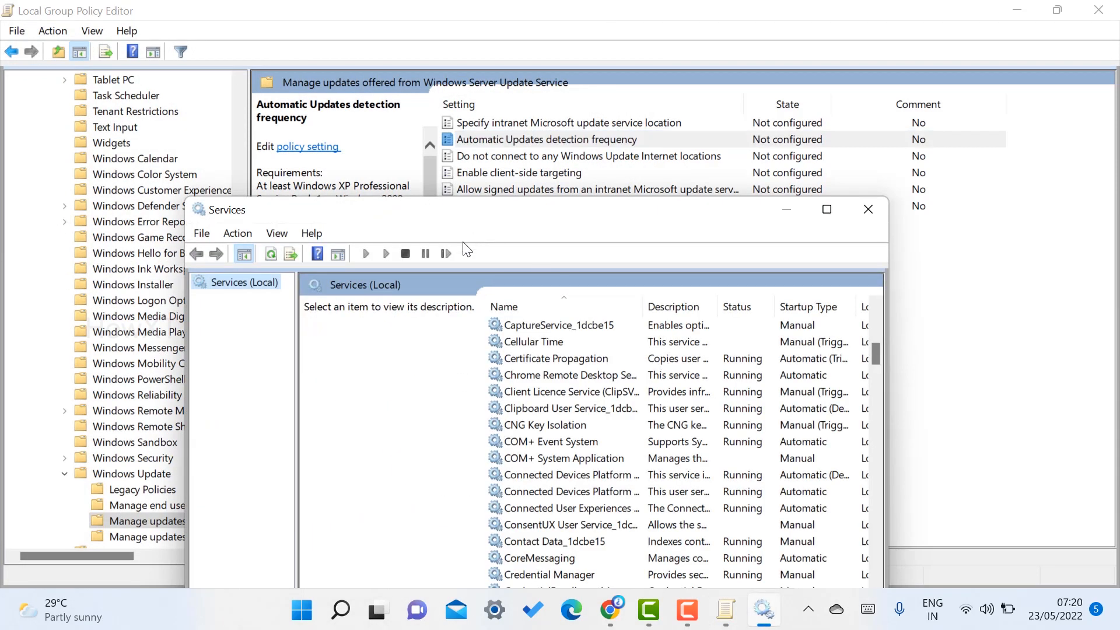